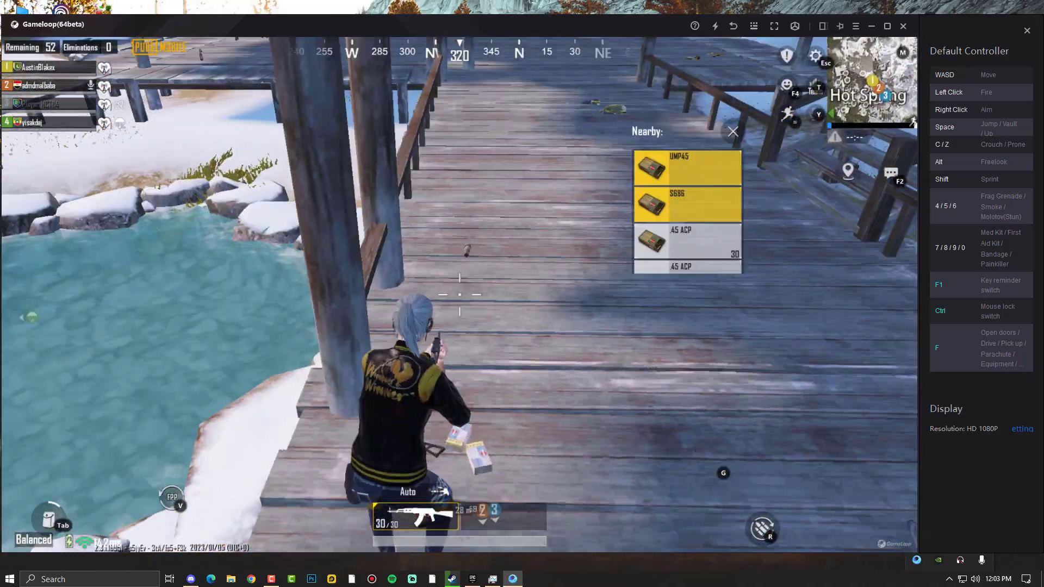
Pick up the UMP45, .45 ACP ammo, Lv. 1 backpack and AR flash hider, then switch to the second weapon.
{"action": "key", "text": "f"}
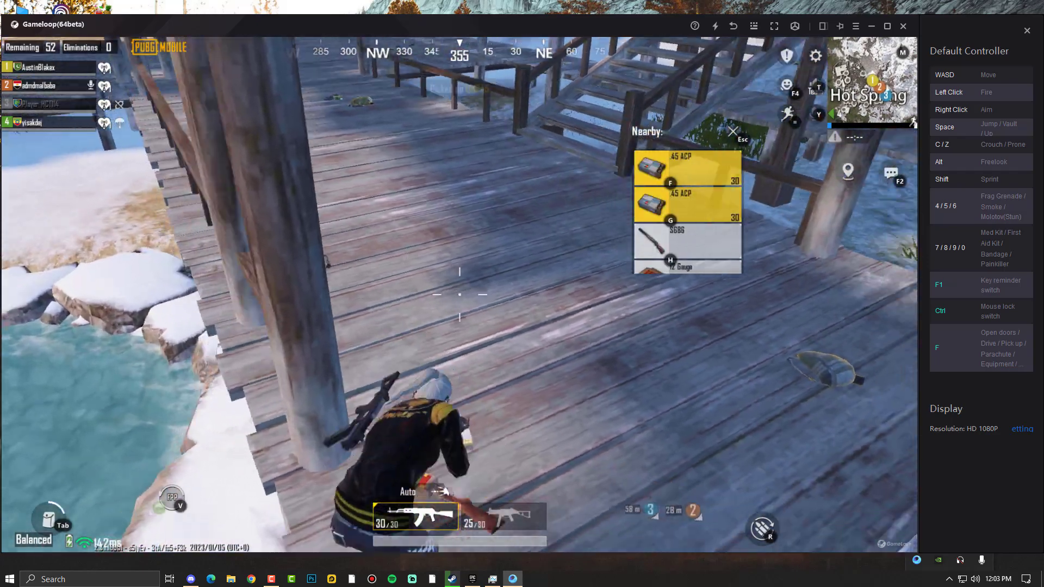
{"action": "key", "text": "f"}
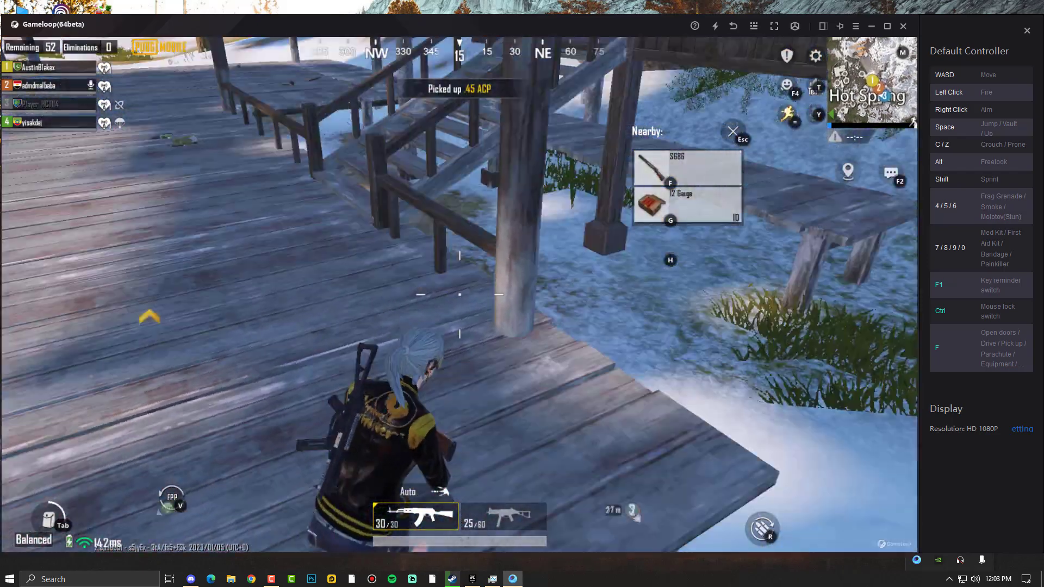
{"action": "key", "text": "f"}
{"action": "key", "text": "f"}
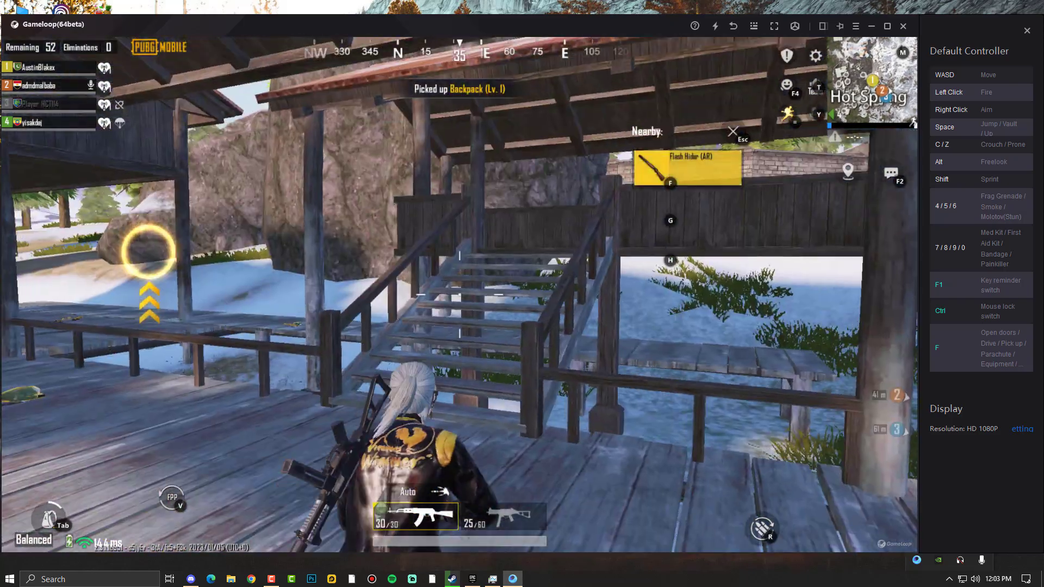
{"action": "key", "text": "f"}
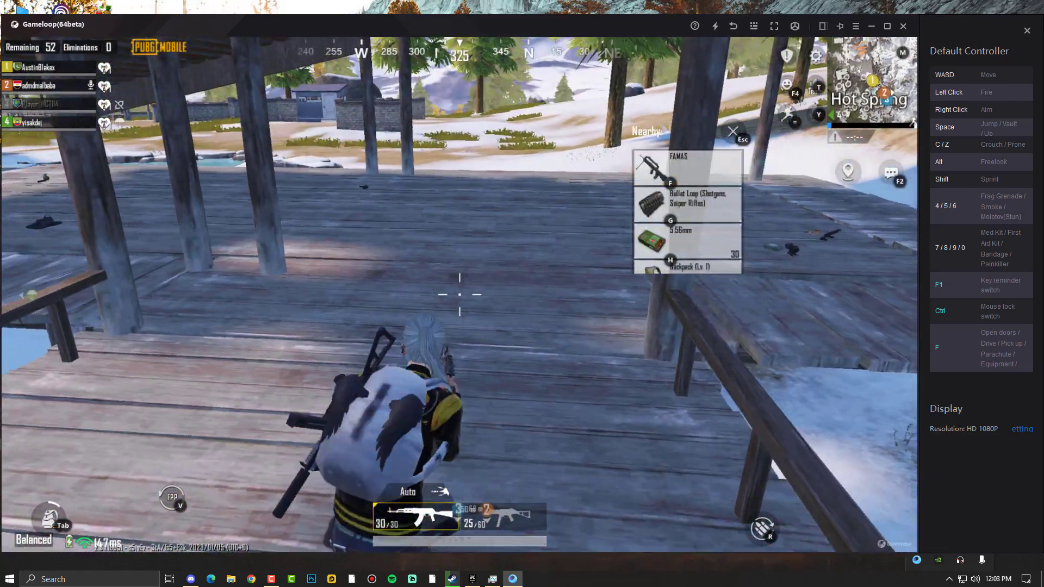
{"action": "key", "text": "f"}
{"action": "key", "text": "2"}
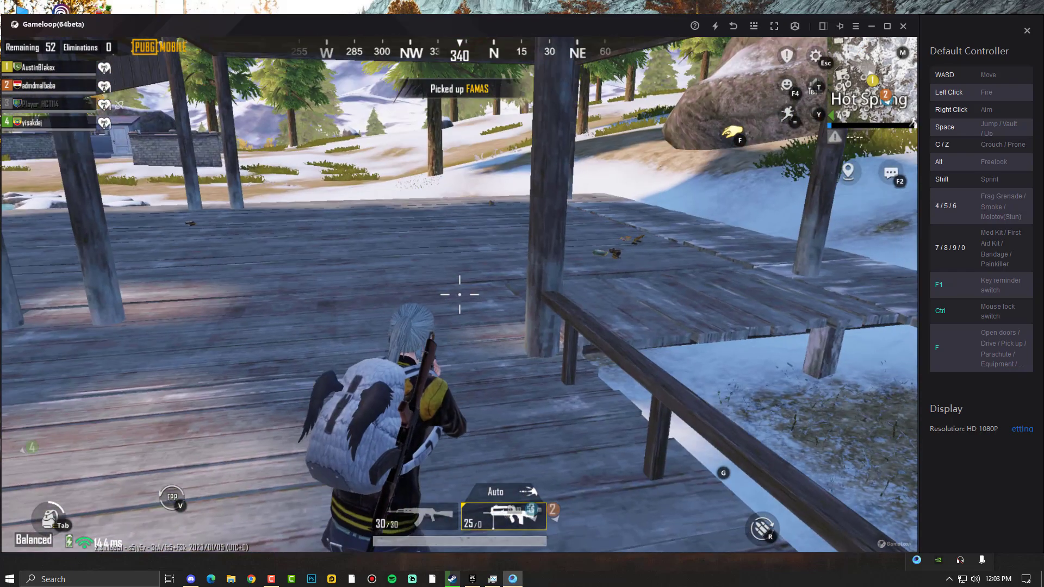
Open the game settings and look through Customize Buttons and the Graphics & Audio options.
{"action": "key", "text": "Escape"}
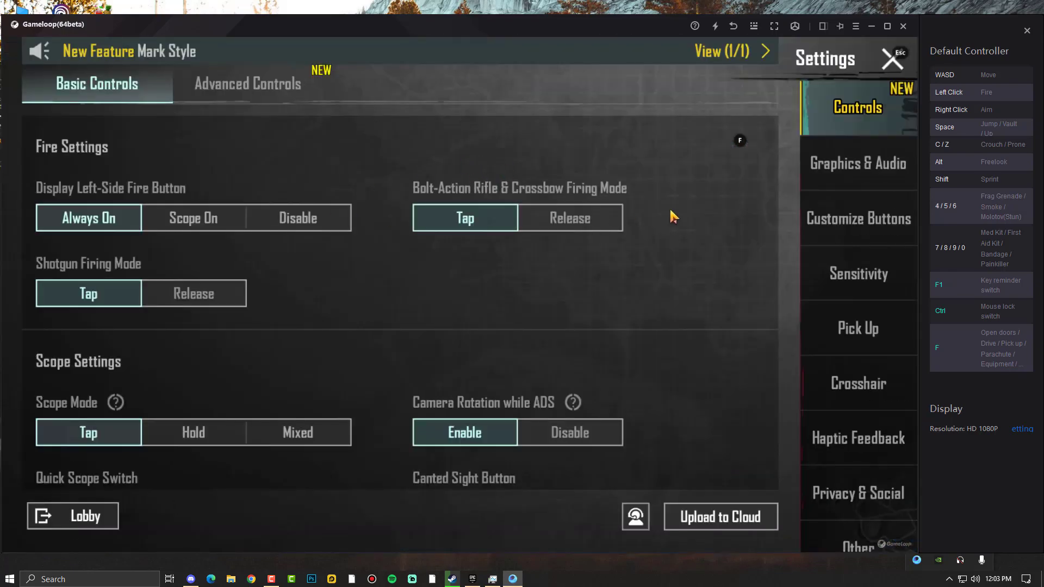
{"action": "left_click", "coordinate": [850, 179]}
{"action": "left_click", "coordinate": [857, 224]}
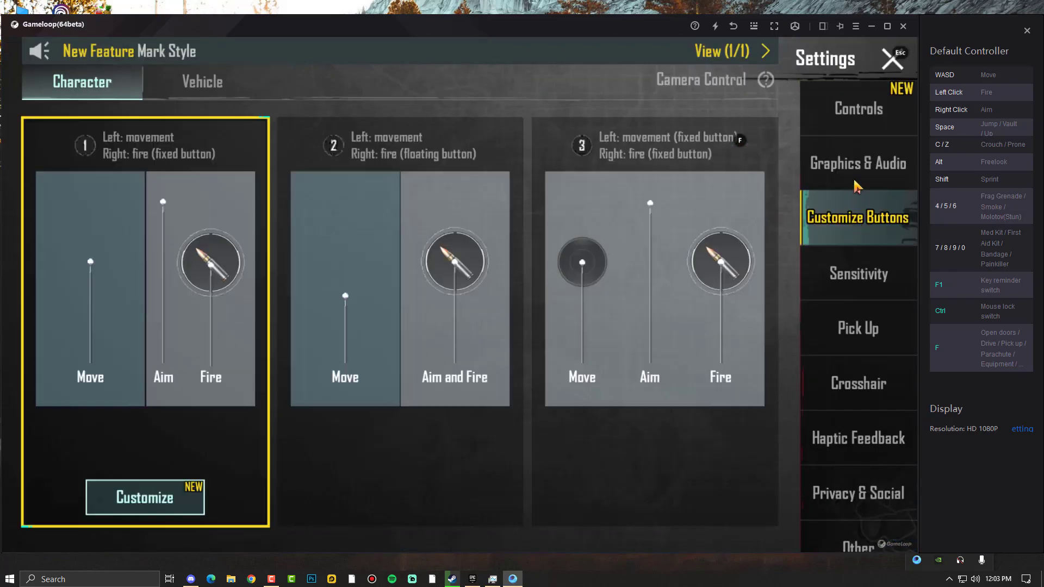
{"action": "left_click", "coordinate": [857, 163]}
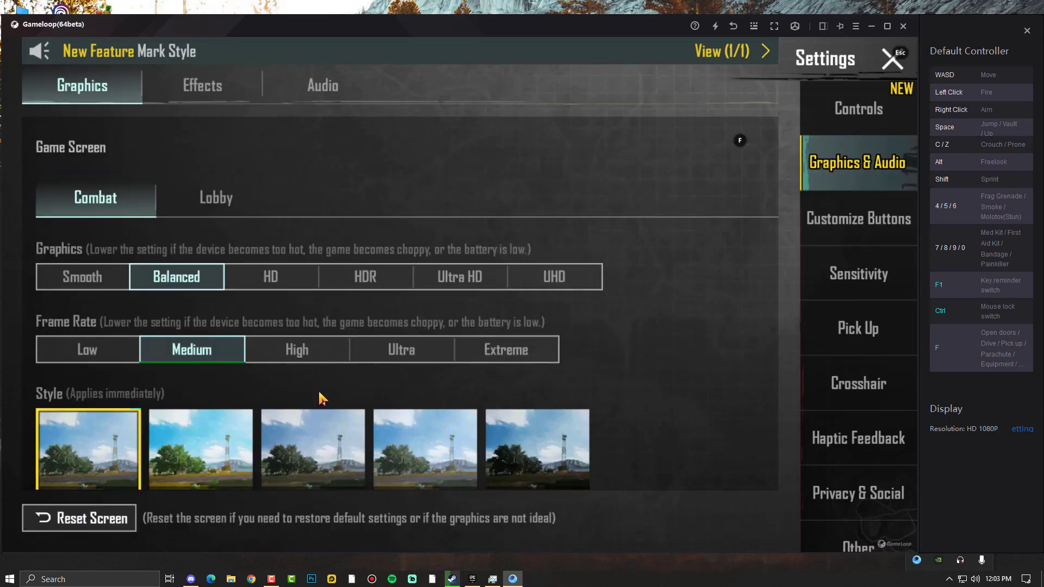
{"action": "left_click_drag", "start_coordinate": [320, 399], "coordinate": [379, 228]}
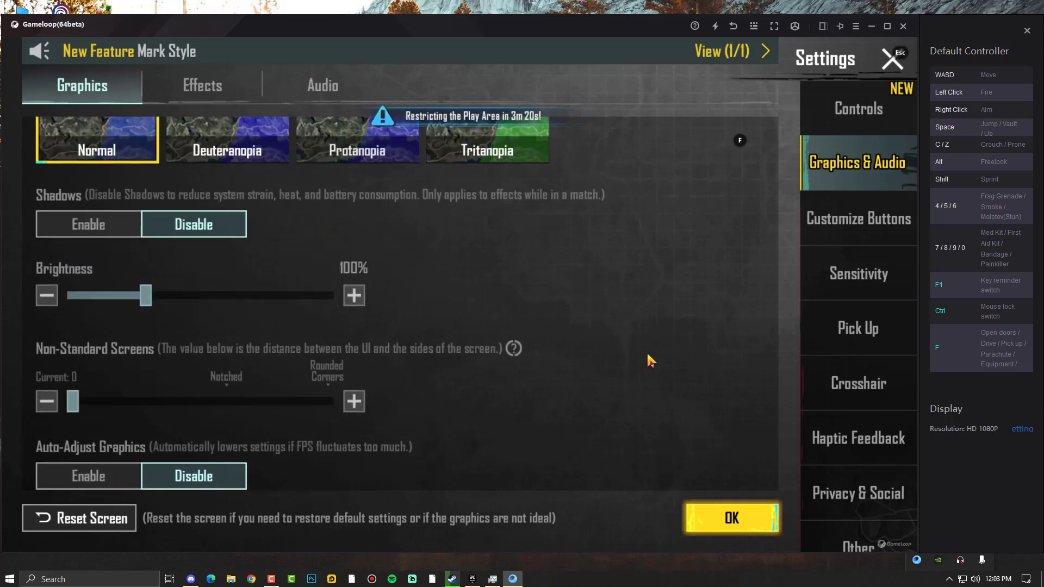
Back in the match, pick up Bandages, a Red Dot Sight and a Lv. 2 Police Vest.
{"action": "key", "text": "Escape"}
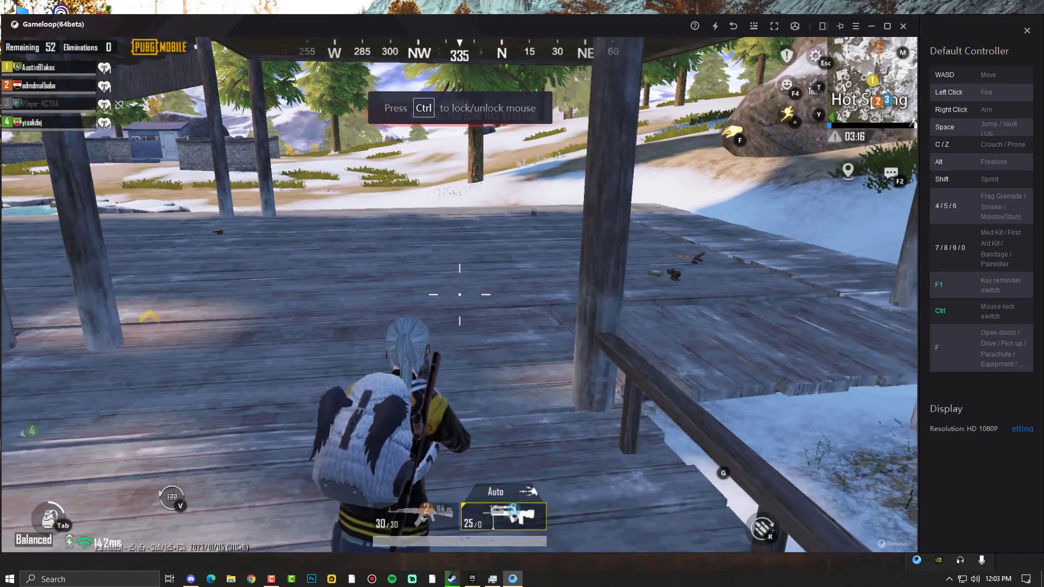
{"action": "key", "text": "w"}
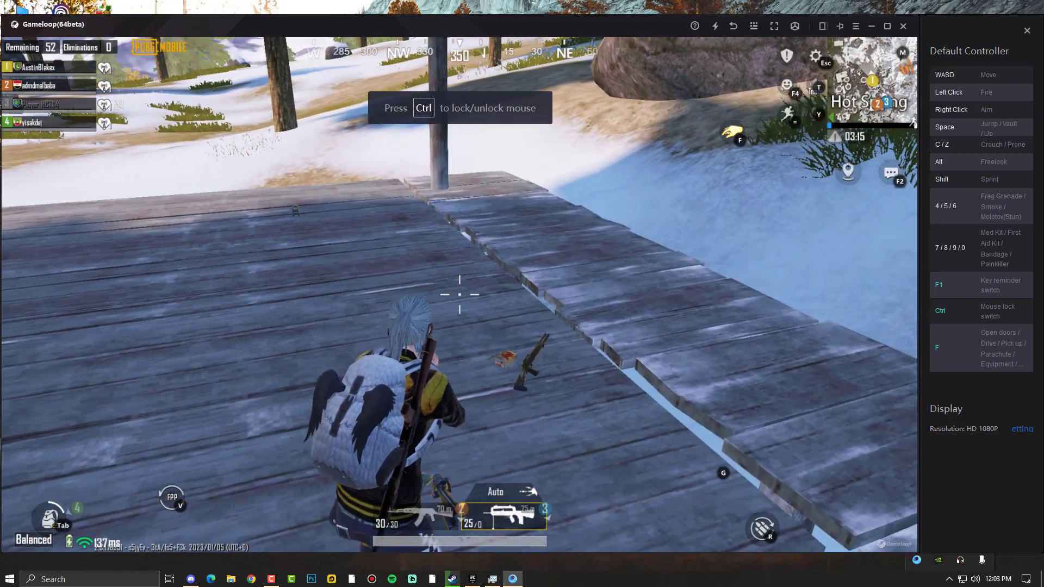
{"action": "key", "text": "c"}
{"action": "key", "text": "f"}
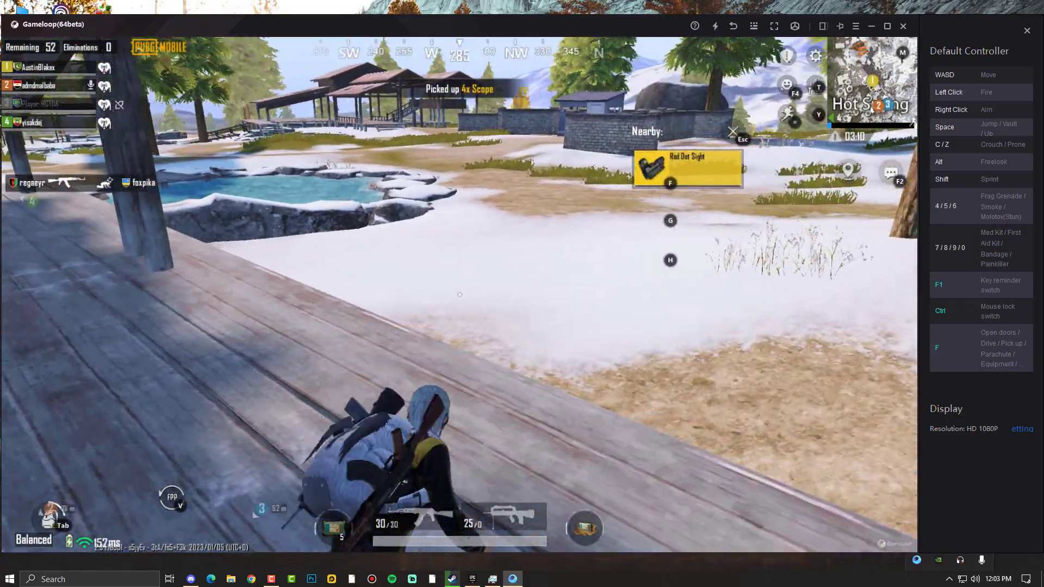
{"action": "key", "text": "f"}
{"action": "key", "text": "c"}
{"action": "key", "text": "w"}
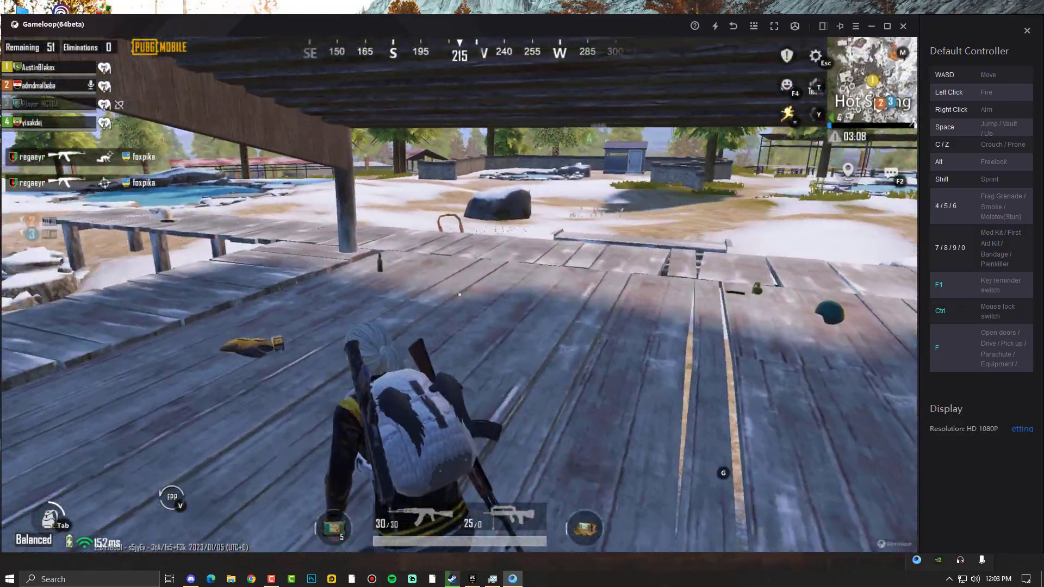
{"action": "key", "text": "f"}
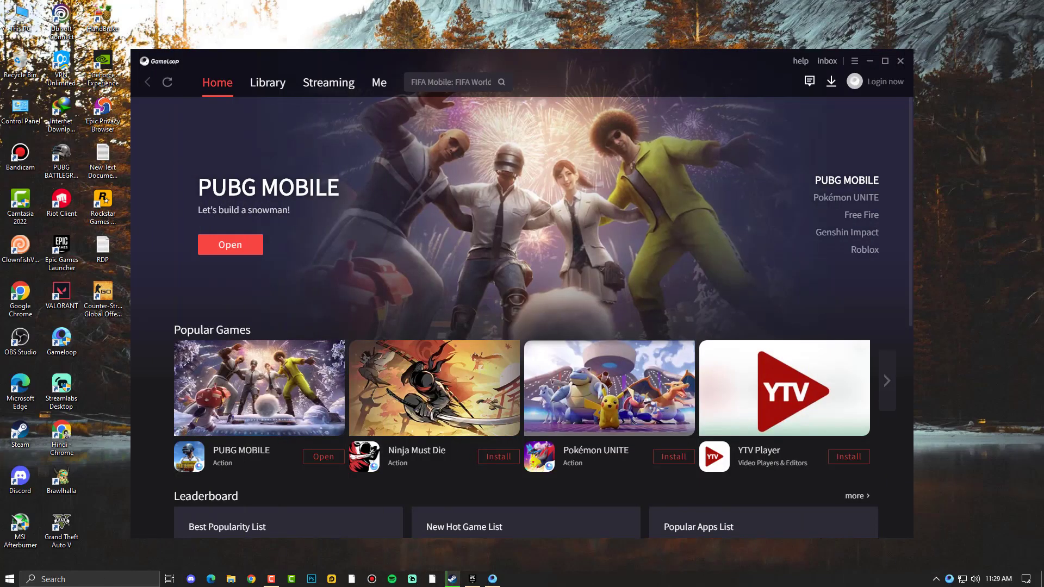
{"action": "right_click", "coordinate": [21, 14]}
{"action": "left_click", "coordinate": [84, 146]}
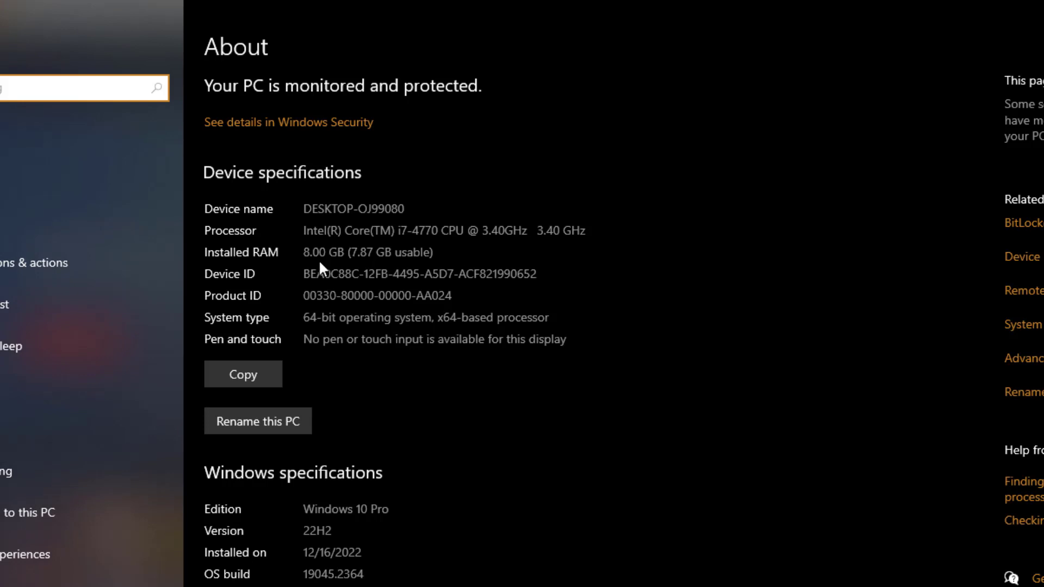
{"action": "left_click_drag", "start_coordinate": [303, 252], "coordinate": [433, 252]}
{"action": "left_click_drag", "start_coordinate": [363, 230], "coordinate": [522, 230]}
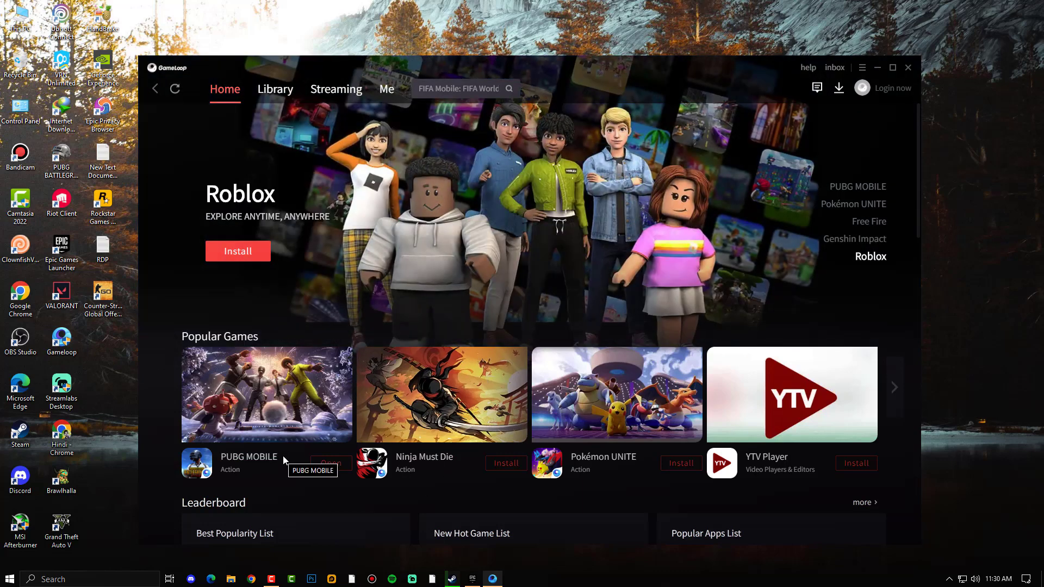
Open GameLoop's Settings on the Engine page.
{"action": "left_click", "coordinate": [861, 72]}
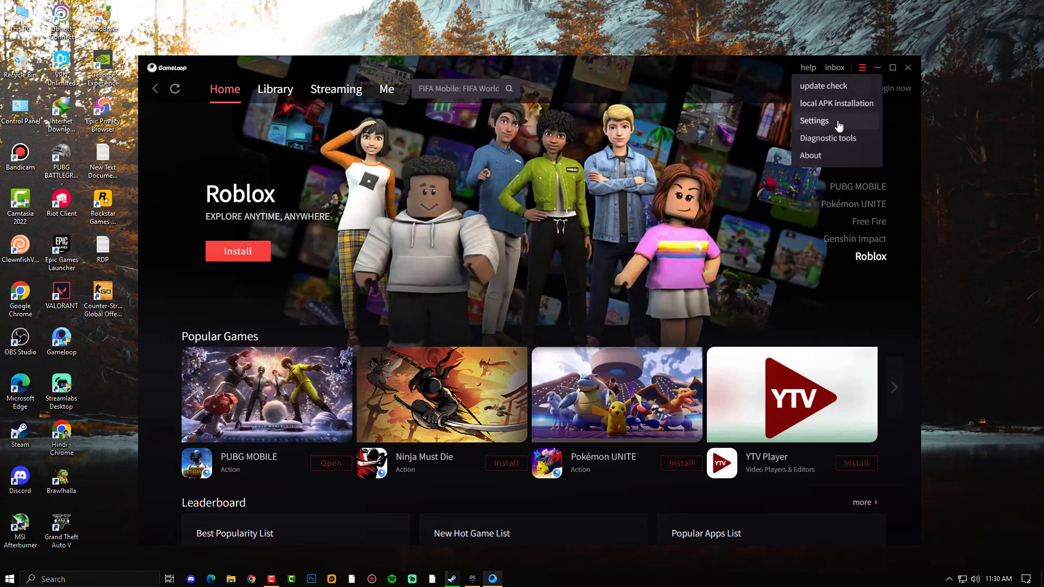
{"action": "left_click", "coordinate": [838, 126]}
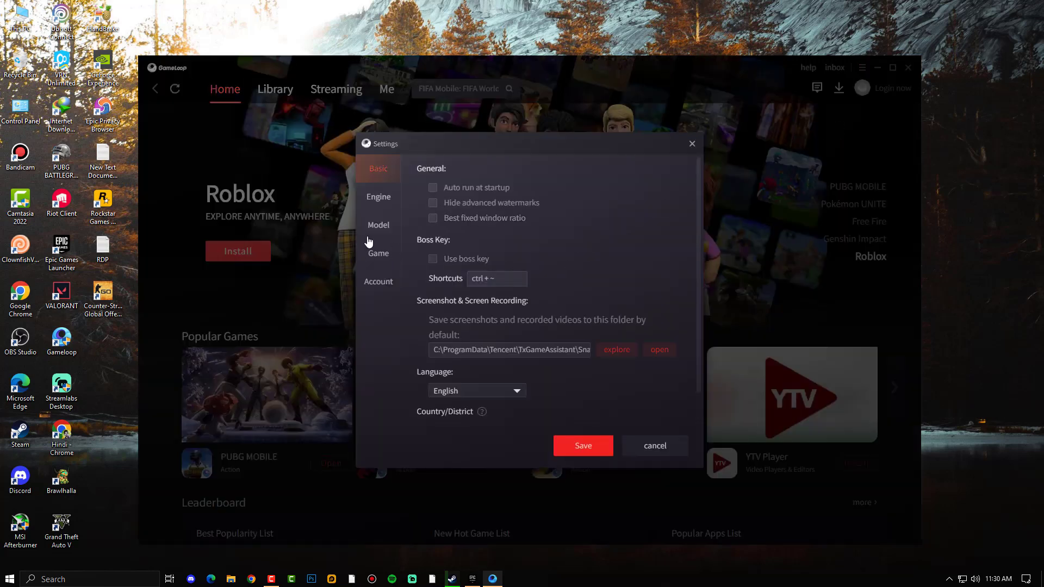
{"action": "left_click", "coordinate": [381, 199]}
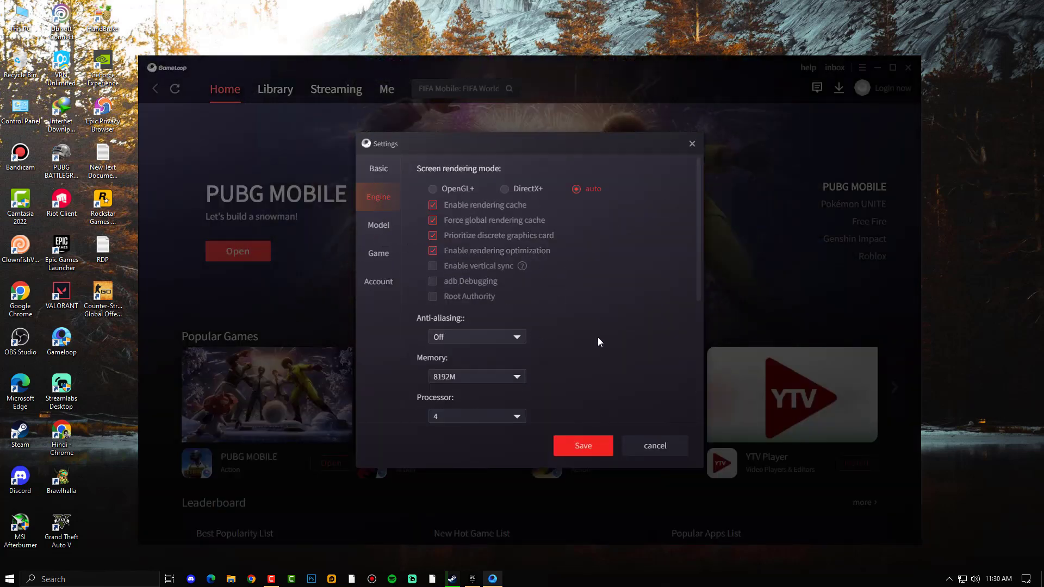
{"action": "scroll", "coordinate": [598, 338], "scroll_direction": "down", "scroll_amount": 2}
{"action": "scroll", "coordinate": [598, 337], "scroll_direction": "up", "scroll_amount": 2}
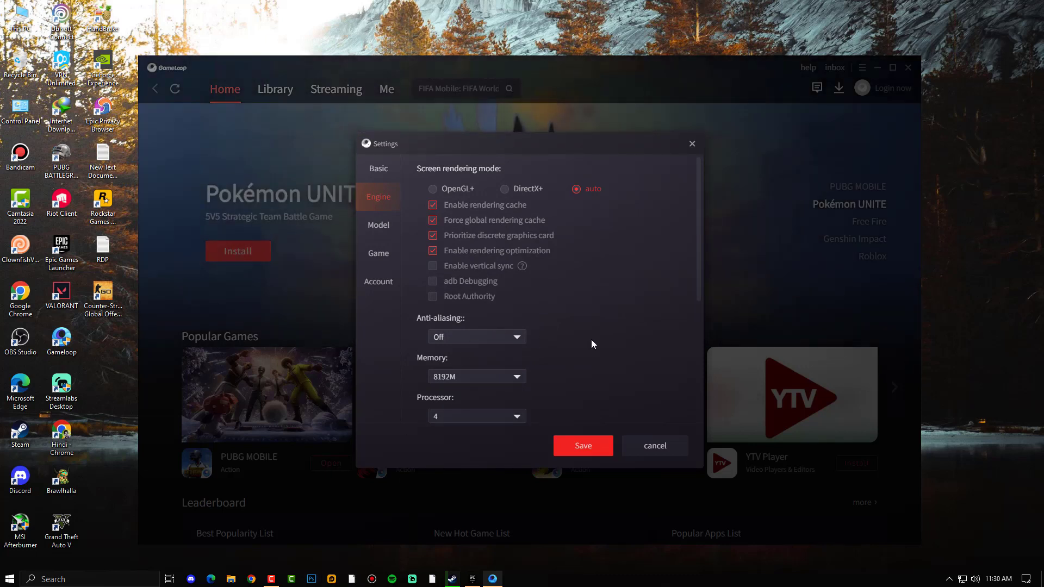
Check the Memory and Processor lists, keeping memory at 8192M and 4 cores.
{"action": "left_click", "coordinate": [476, 377]}
{"action": "left_click", "coordinate": [472, 390]}
{"action": "left_click", "coordinate": [498, 376]}
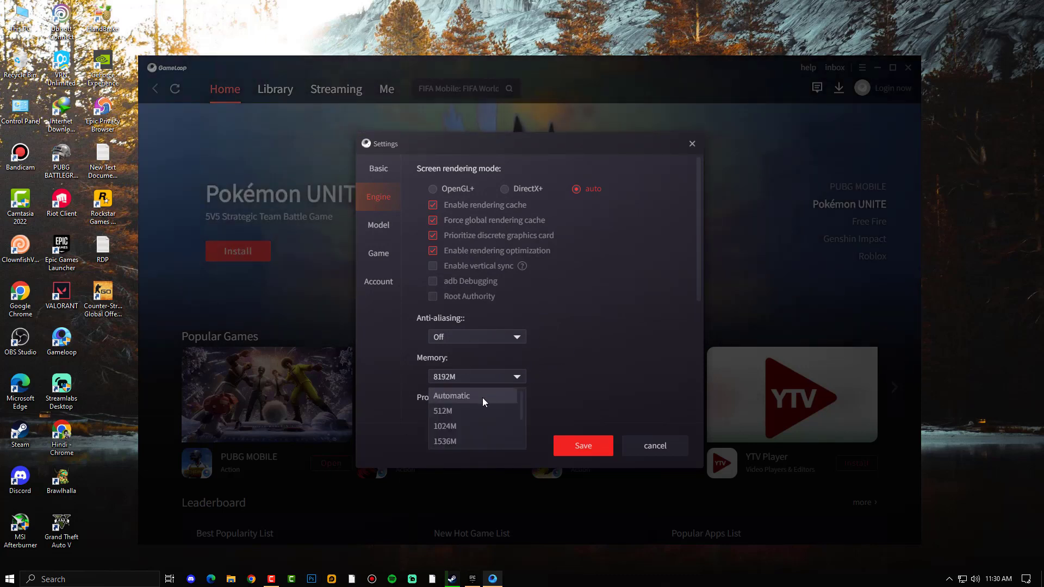
{"action": "left_click", "coordinate": [489, 388]}
{"action": "left_click", "coordinate": [481, 389]}
{"action": "scroll", "coordinate": [477, 436], "scroll_direction": "down", "scroll_amount": 2}
{"action": "left_click", "coordinate": [491, 435]}
{"action": "left_click", "coordinate": [476, 416]}
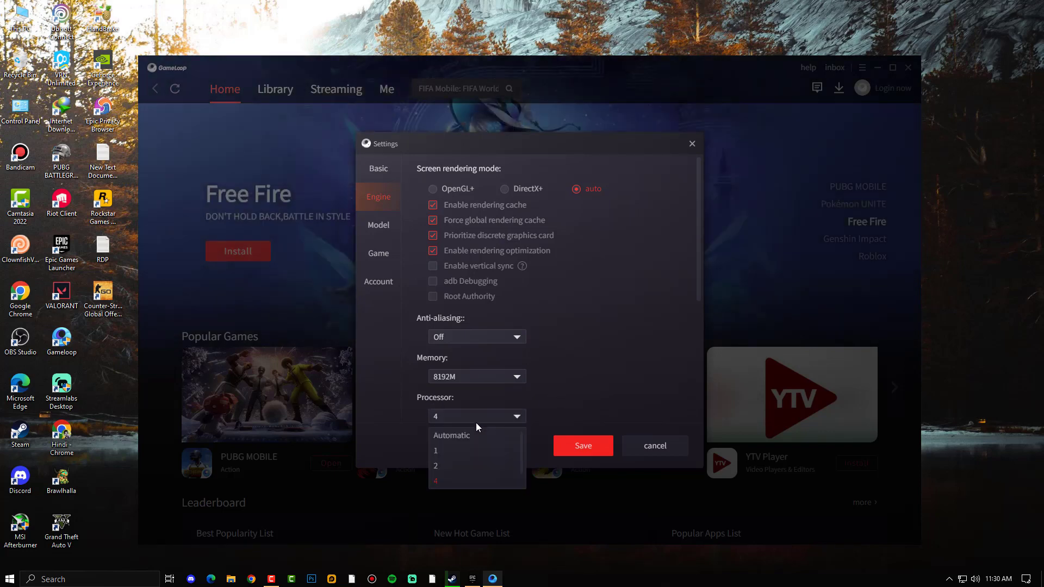
{"action": "left_click", "coordinate": [481, 434]}
Open Task Manager's CPU performance page, close Resource Monitor, and move the window lower.
{"action": "right_click", "coordinate": [654, 579]}
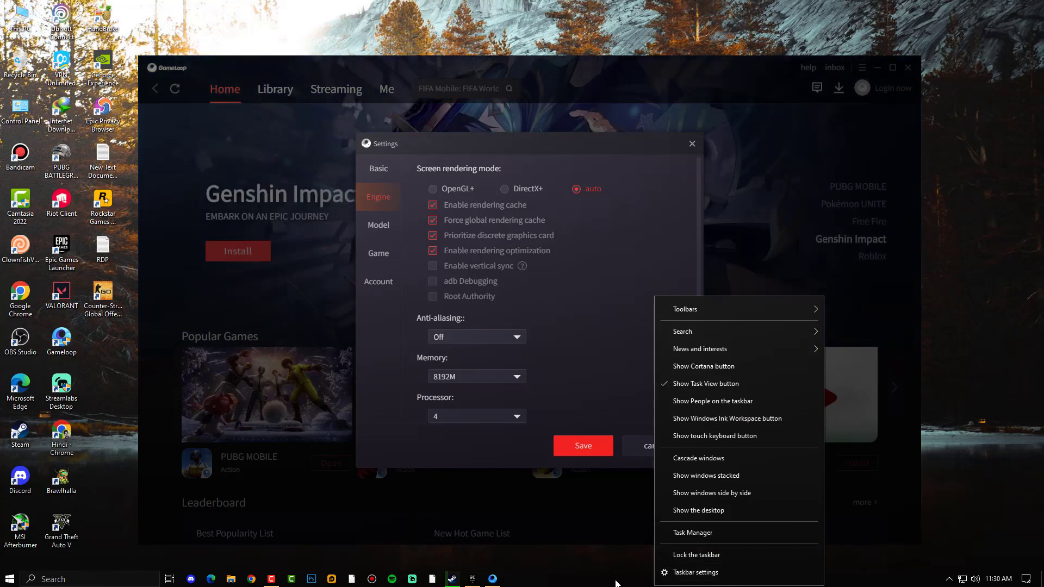
{"action": "left_click", "coordinate": [687, 533]}
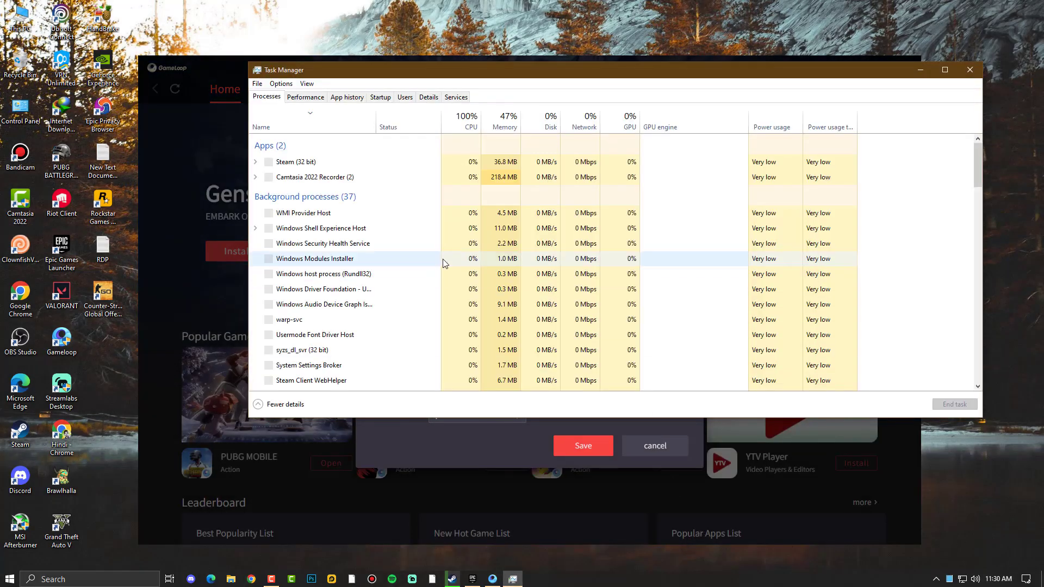
{"action": "left_click", "coordinate": [308, 99]}
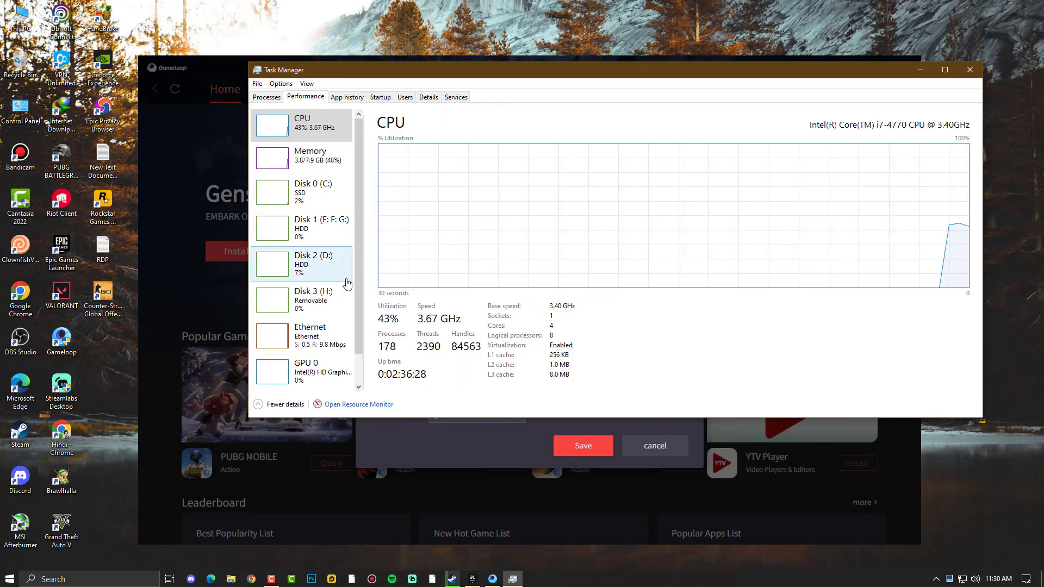
{"action": "left_click", "coordinate": [356, 405]}
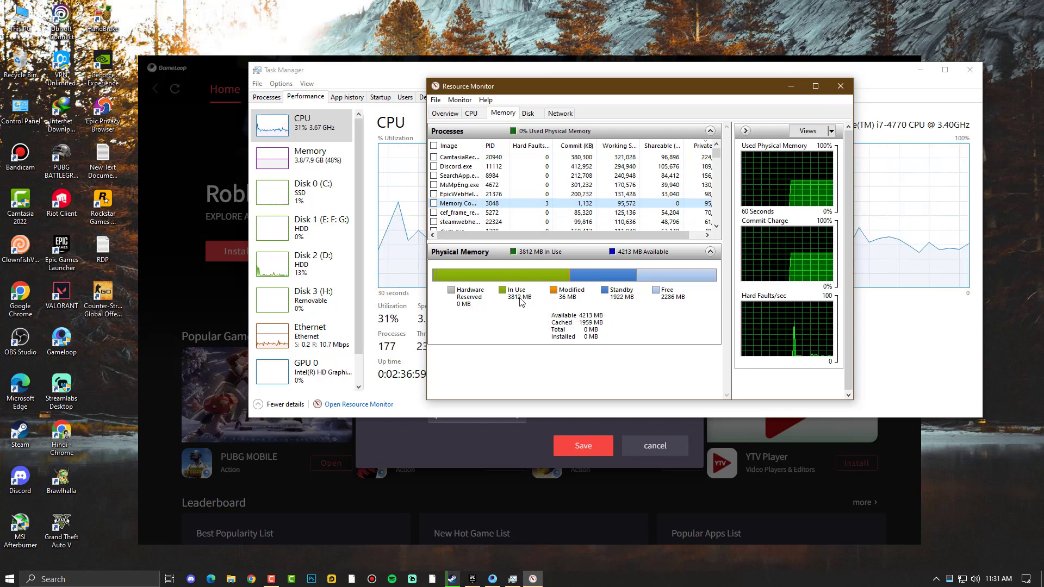
{"action": "mouse_move", "coordinate": [514, 303]}
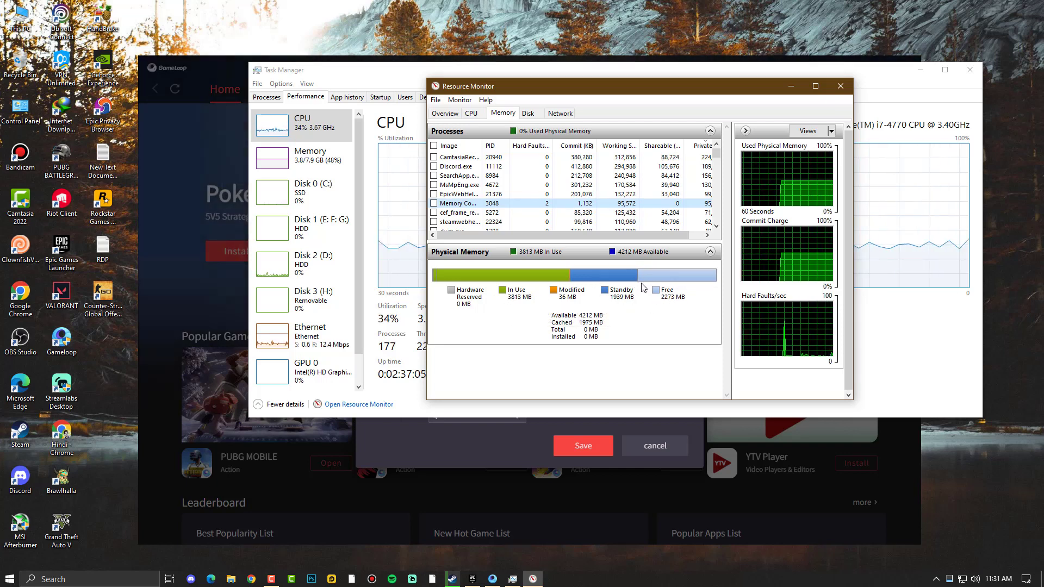
{"action": "left_click", "coordinate": [840, 86]}
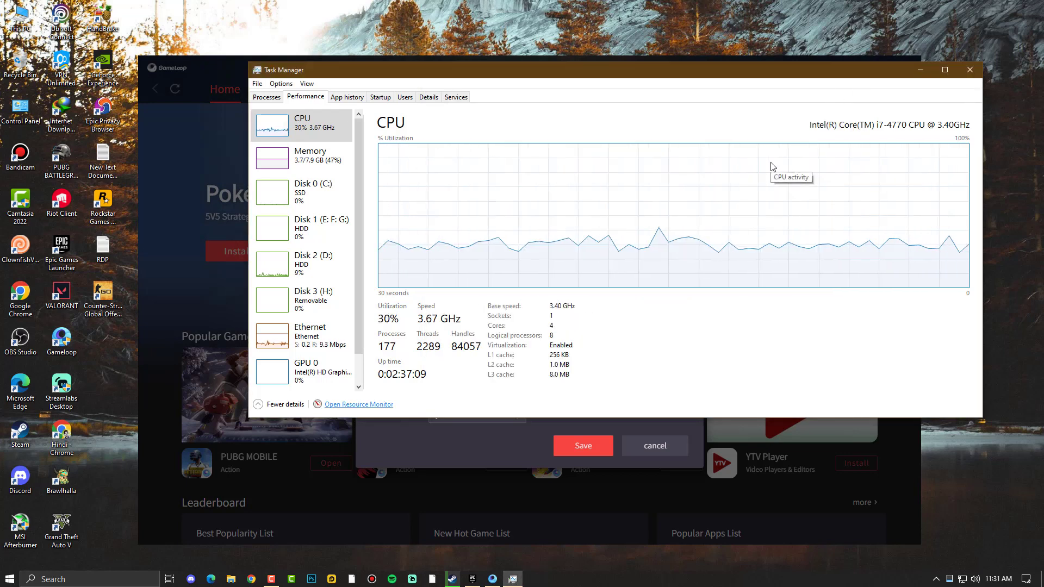
{"action": "left_click_drag", "start_coordinate": [620, 70], "coordinate": [599, 107]}
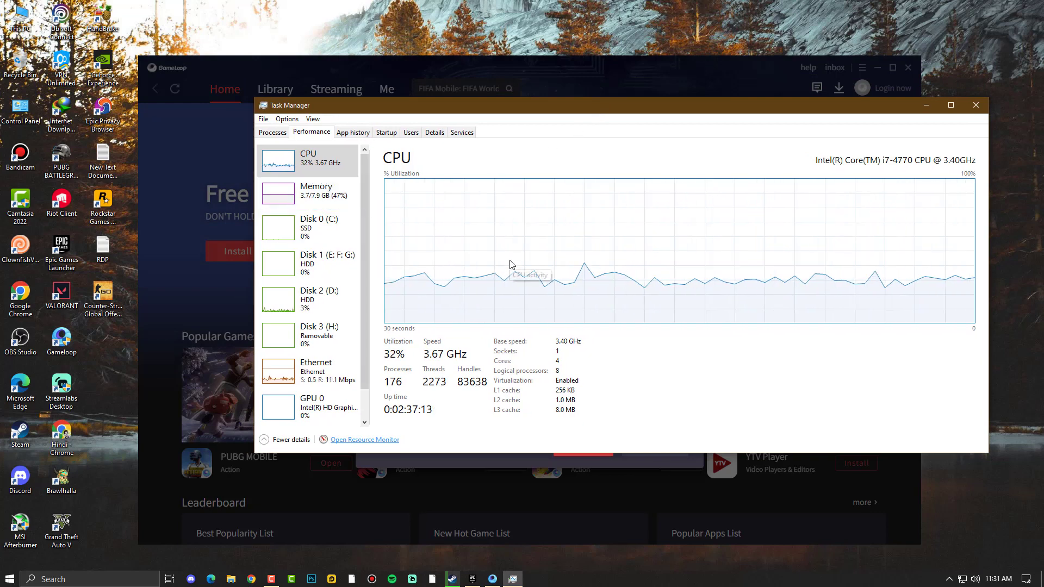
Hide Task Manager, set emulator memory to 4096M, keep 4 processor cores, and open the Game page.
{"action": "left_click", "coordinate": [926, 105]}
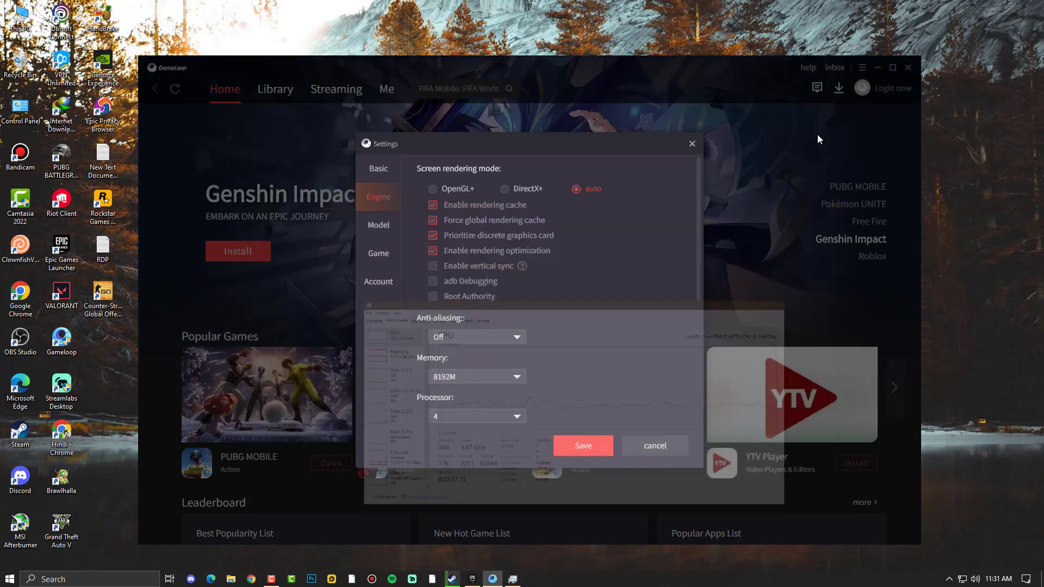
{"action": "scroll", "coordinate": [598, 354], "scroll_direction": "down", "scroll_amount": 3}
{"action": "left_click", "coordinate": [516, 294]}
{"action": "left_click", "coordinate": [497, 214]}
{"action": "left_click", "coordinate": [477, 279]}
{"action": "left_click", "coordinate": [497, 216]}
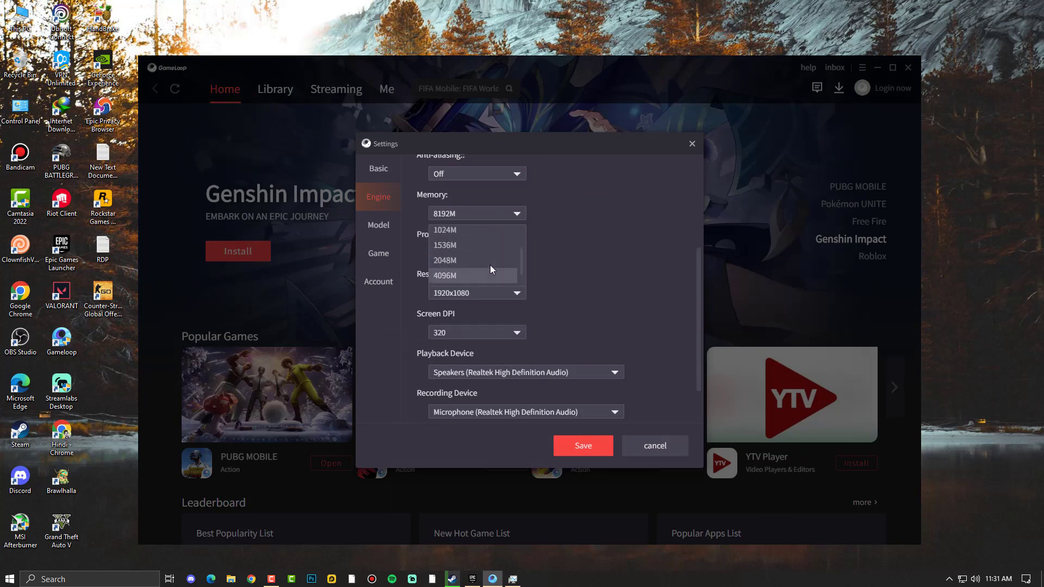
{"action": "scroll", "coordinate": [490, 265], "scroll_direction": "down", "scroll_amount": 3}
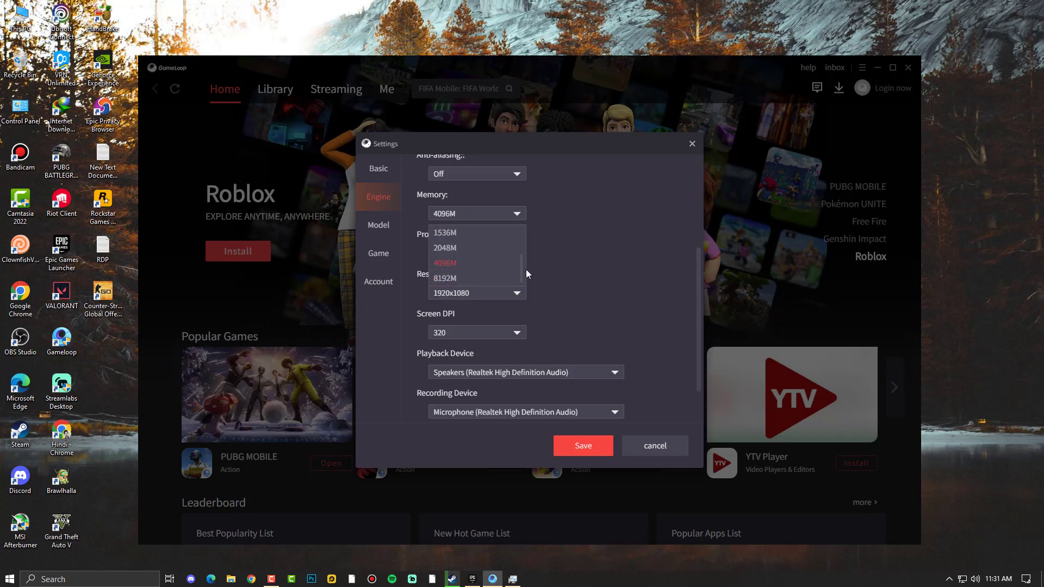
{"action": "left_click", "coordinate": [506, 262]}
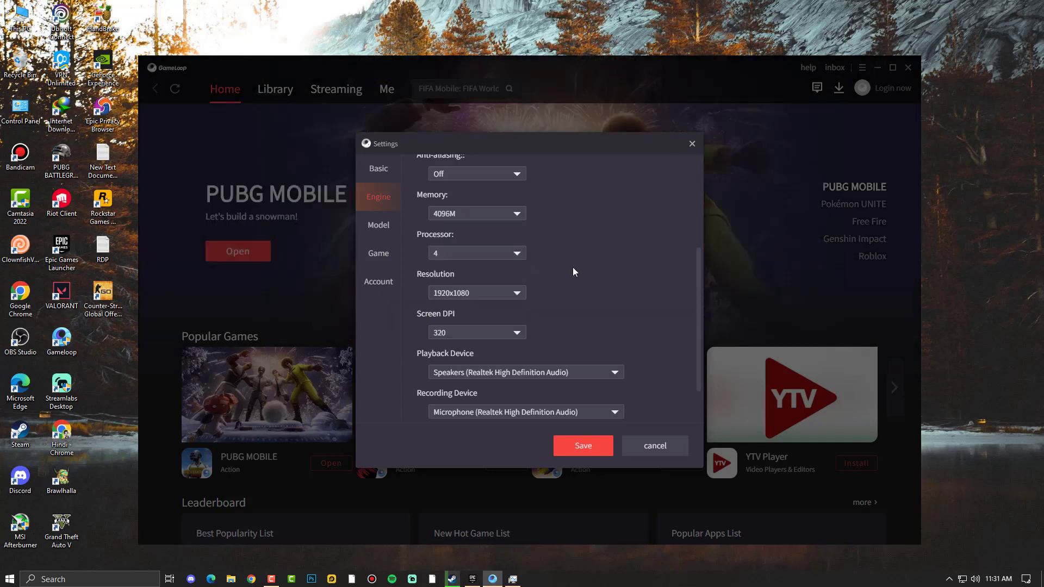
{"action": "left_click", "coordinate": [521, 254]}
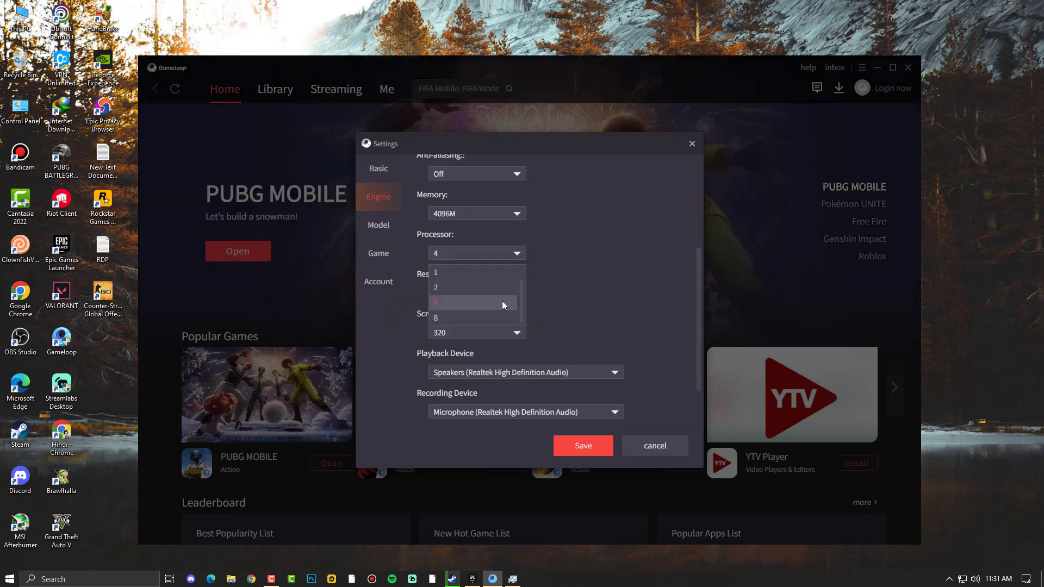
{"action": "left_click", "coordinate": [507, 301]}
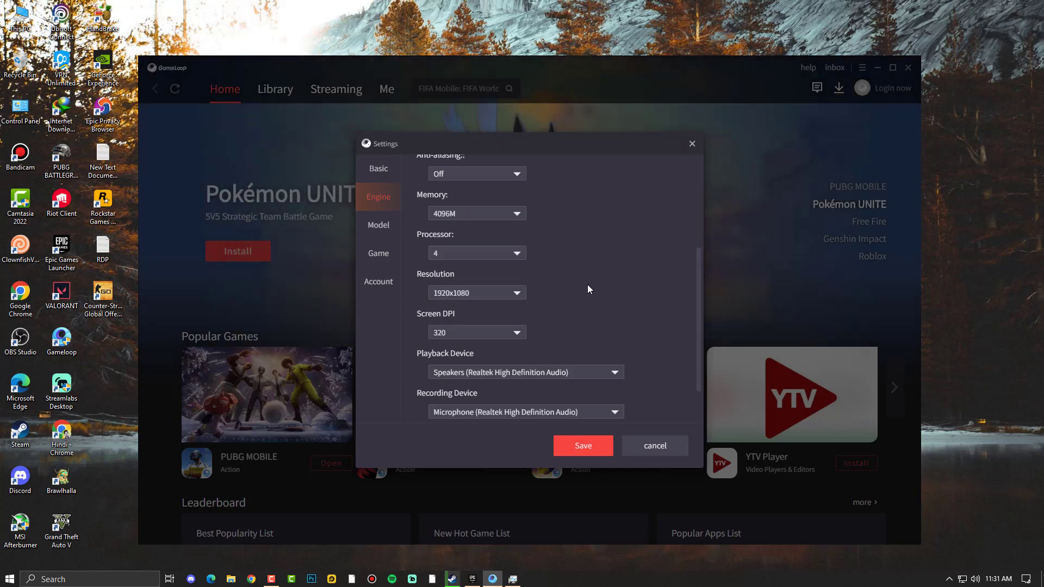
{"action": "left_click", "coordinate": [379, 254]}
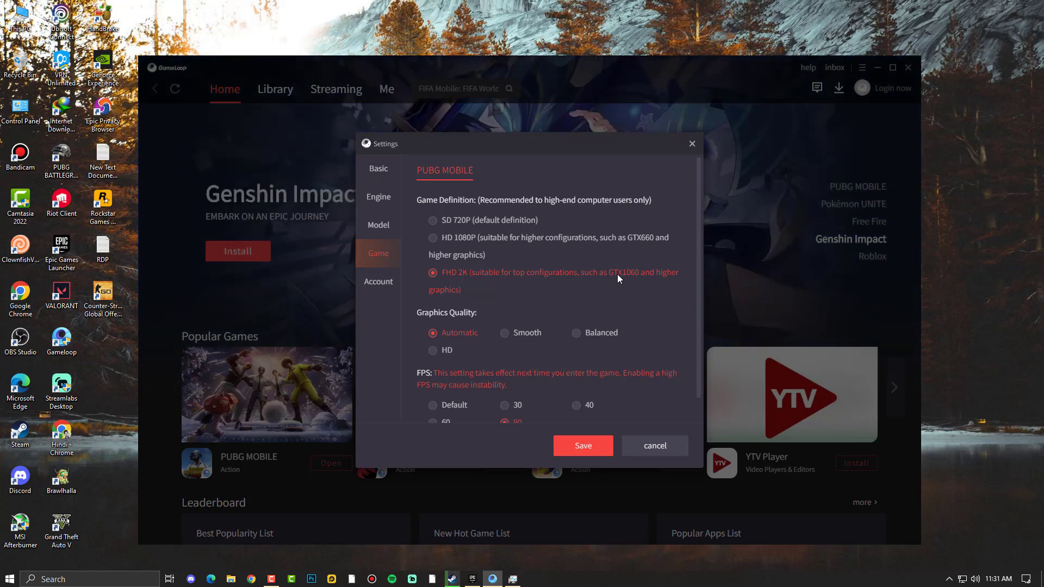
Settle on HD 1080P game definition after briefly trying SD 720P, and set 60 FPS.
{"action": "left_click", "coordinate": [458, 241]}
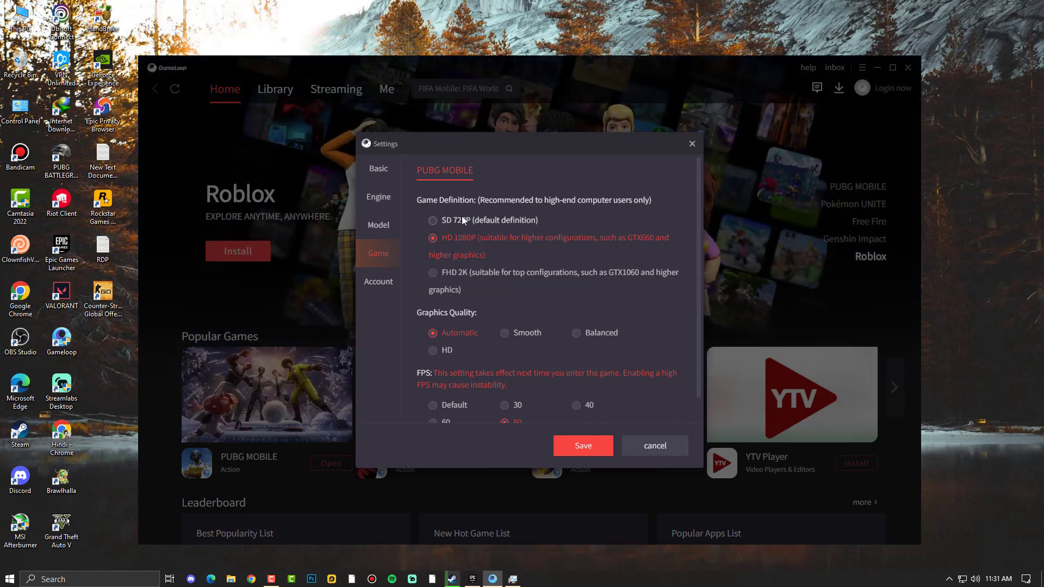
{"action": "left_click", "coordinate": [460, 219]}
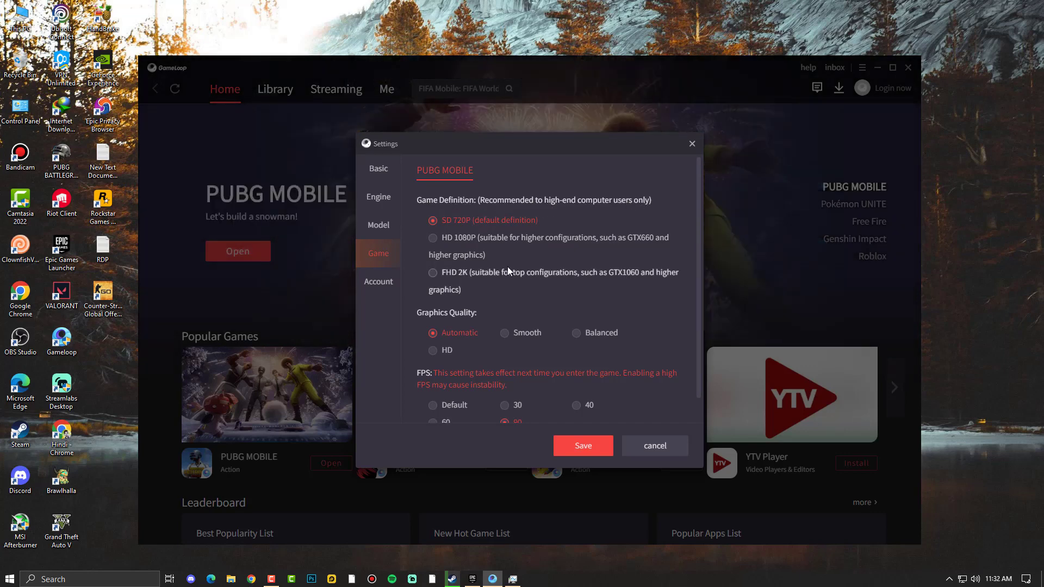
{"action": "left_click", "coordinate": [467, 241]}
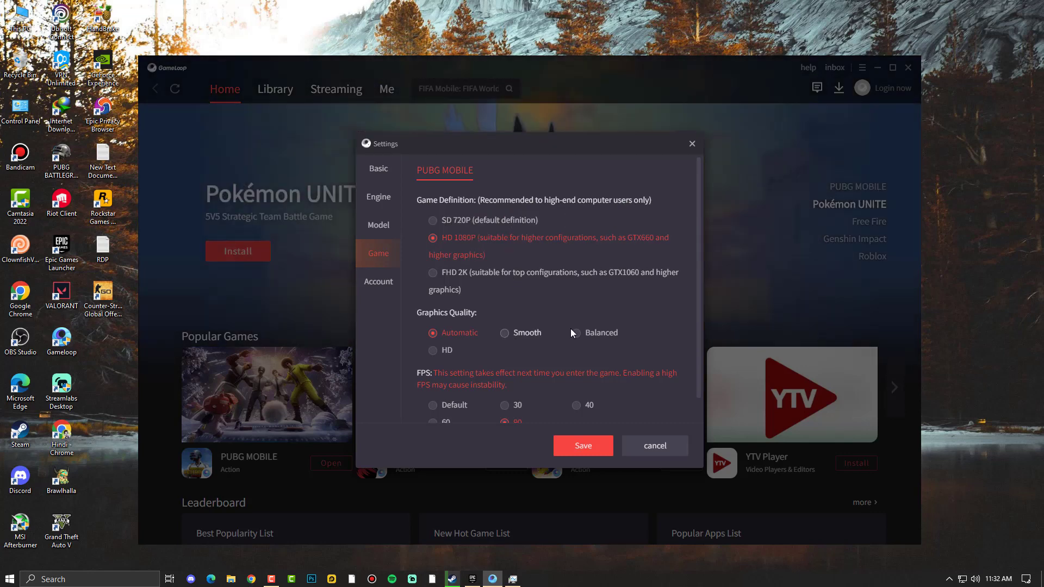
{"action": "scroll", "coordinate": [536, 380], "scroll_direction": "down", "scroll_amount": 1}
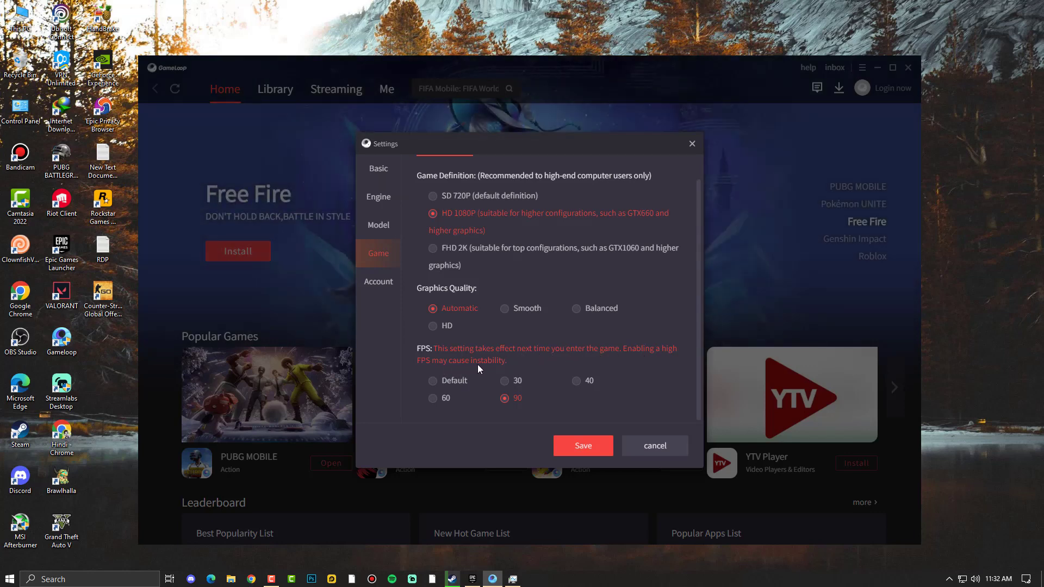
{"action": "left_click", "coordinate": [448, 399]}
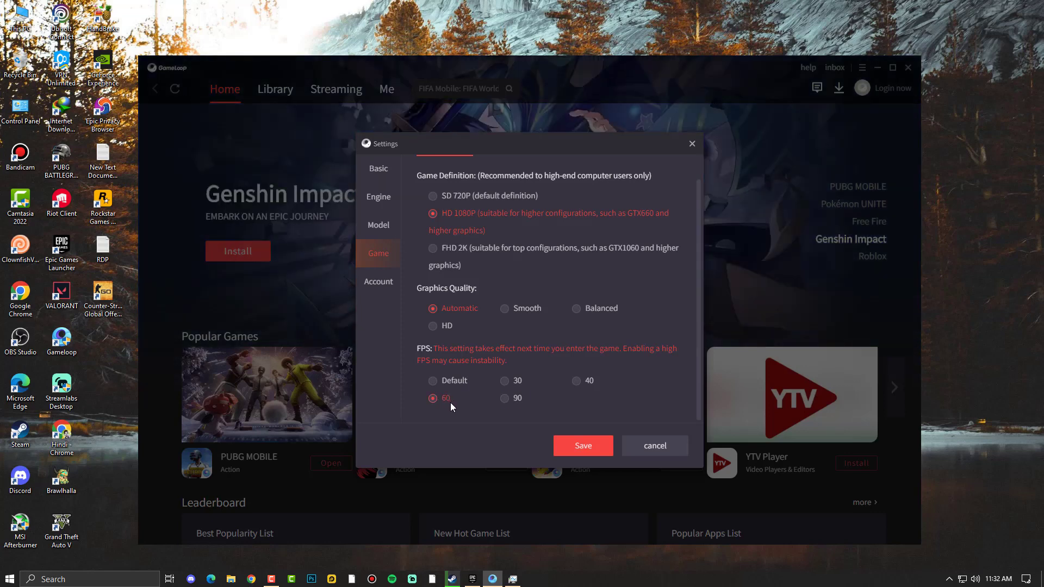
Save the game settings, reopen the Engine page, and keep rendering mode on auto after trying DirectX+.
{"action": "left_click", "coordinate": [582, 447]}
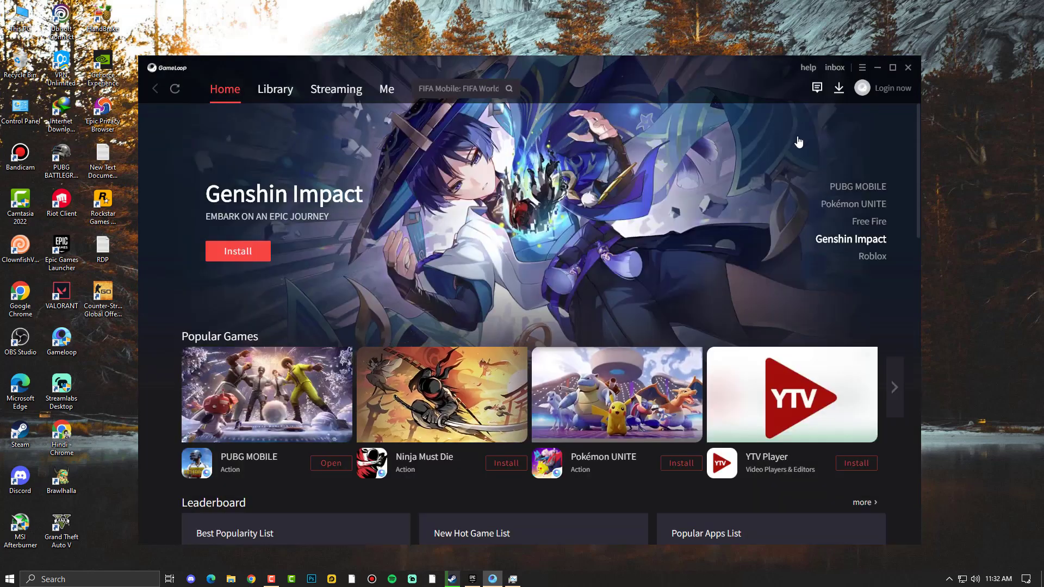
{"action": "left_click", "coordinate": [862, 68]}
{"action": "left_click", "coordinate": [816, 122]}
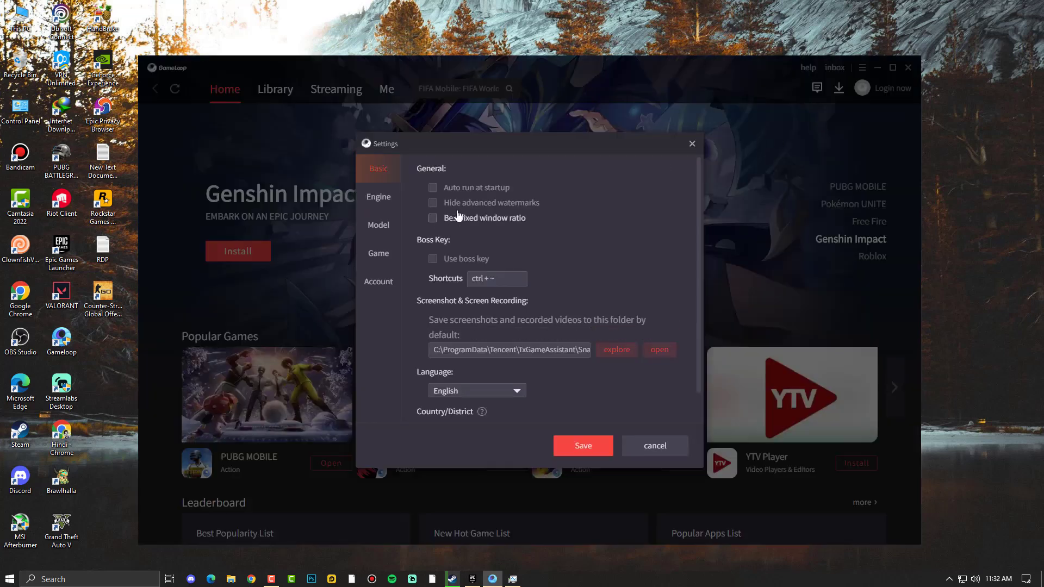
{"action": "left_click", "coordinate": [382, 205]}
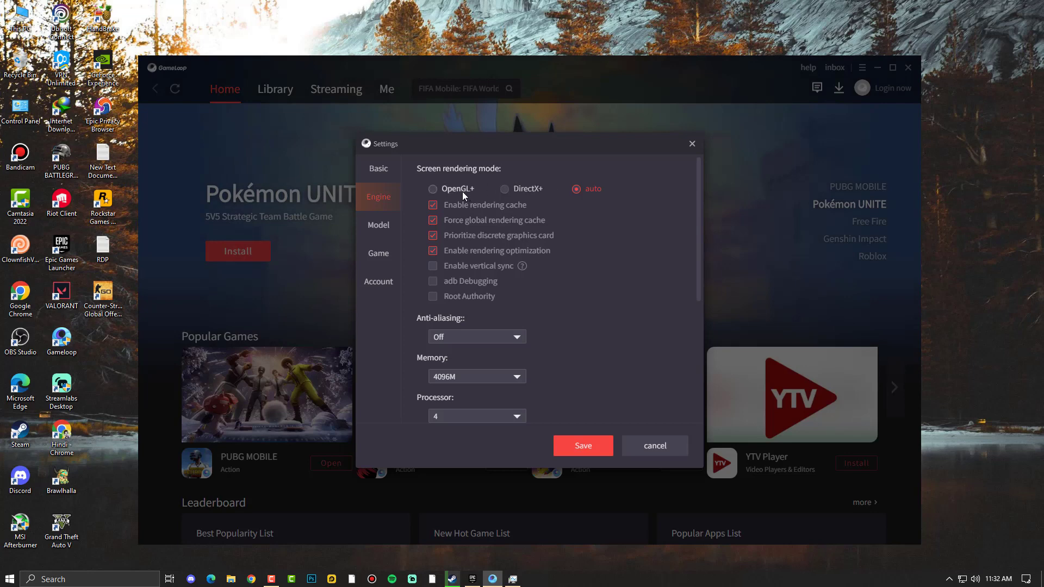
{"action": "left_click", "coordinate": [509, 192]}
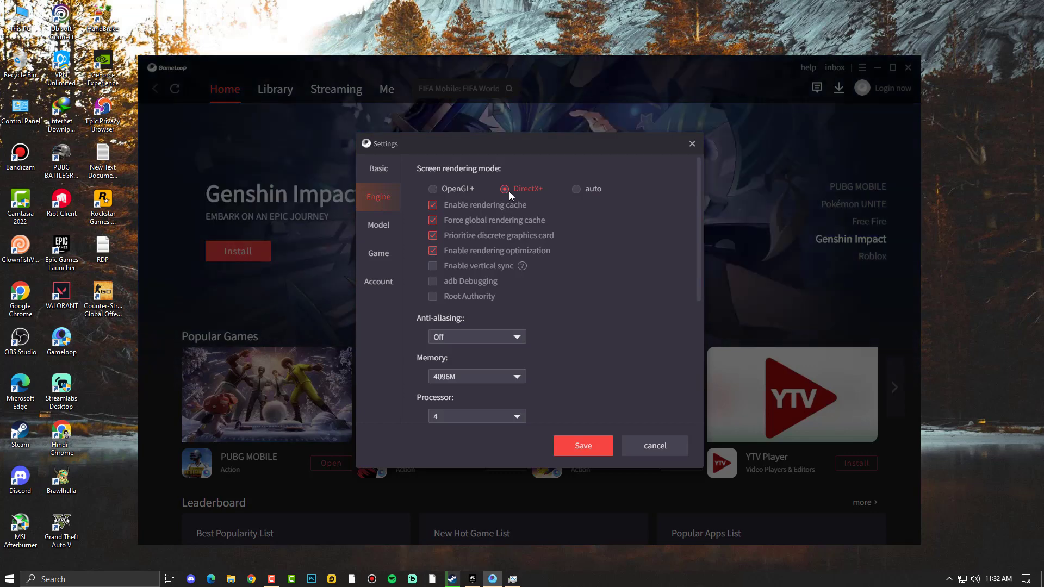
{"action": "left_click", "coordinate": [572, 192]}
Set the screen DPI to 240.
{"action": "scroll", "coordinate": [602, 311], "scroll_direction": "down", "scroll_amount": 5}
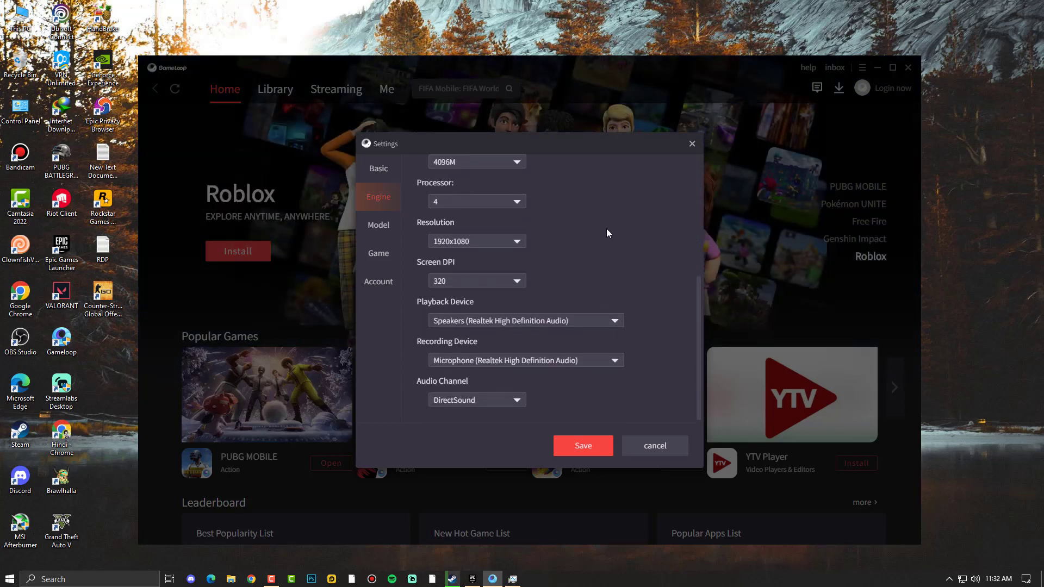
{"action": "left_click", "coordinate": [515, 281]}
{"action": "left_click", "coordinate": [475, 278]}
{"action": "left_click", "coordinate": [476, 280]}
{"action": "left_click", "coordinate": [483, 333]}
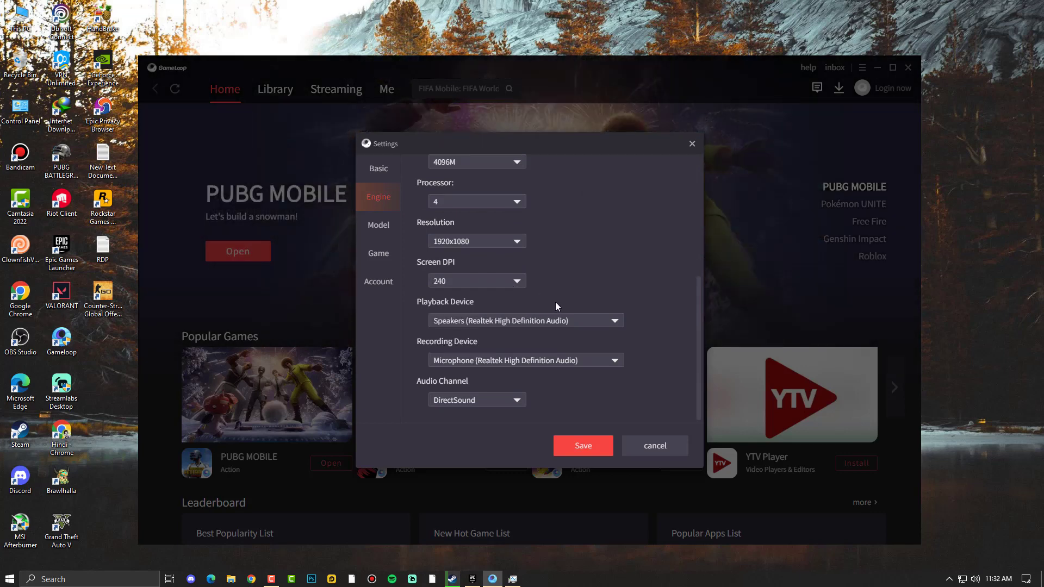
Check the audio device lists and keep the Realtek speakers as playback device.
{"action": "left_click", "coordinate": [586, 322]}
{"action": "left_click", "coordinate": [473, 360]}
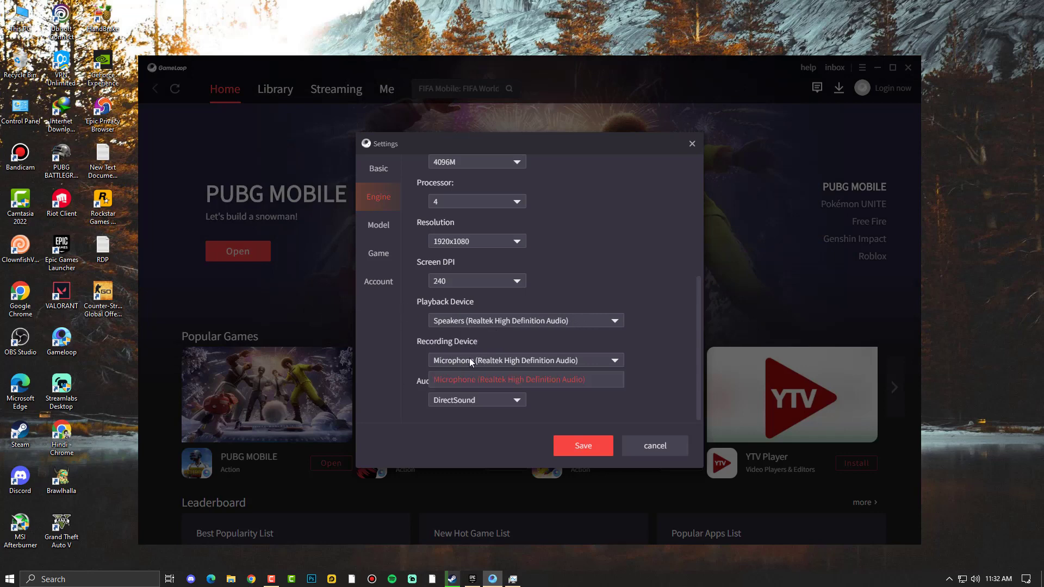
{"action": "left_click", "coordinate": [503, 318]}
{"action": "left_click", "coordinate": [596, 341]}
{"action": "left_click", "coordinate": [565, 321]}
{"action": "left_click", "coordinate": [571, 339]}
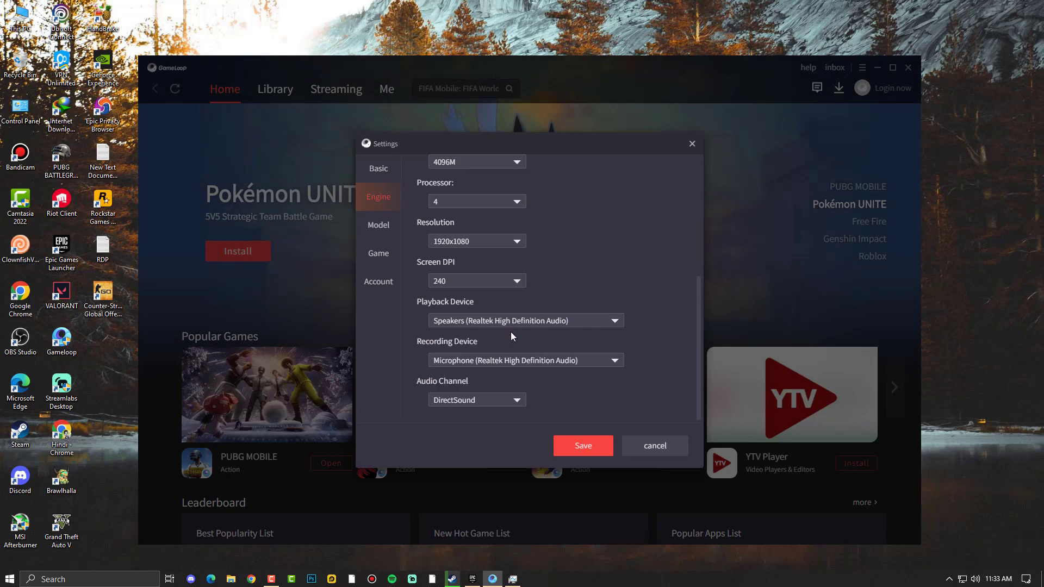
Keep DirectSound as the audio channel.
{"action": "left_click", "coordinate": [478, 400]}
{"action": "left_click", "coordinate": [478, 400]}
{"action": "left_click", "coordinate": [481, 399]}
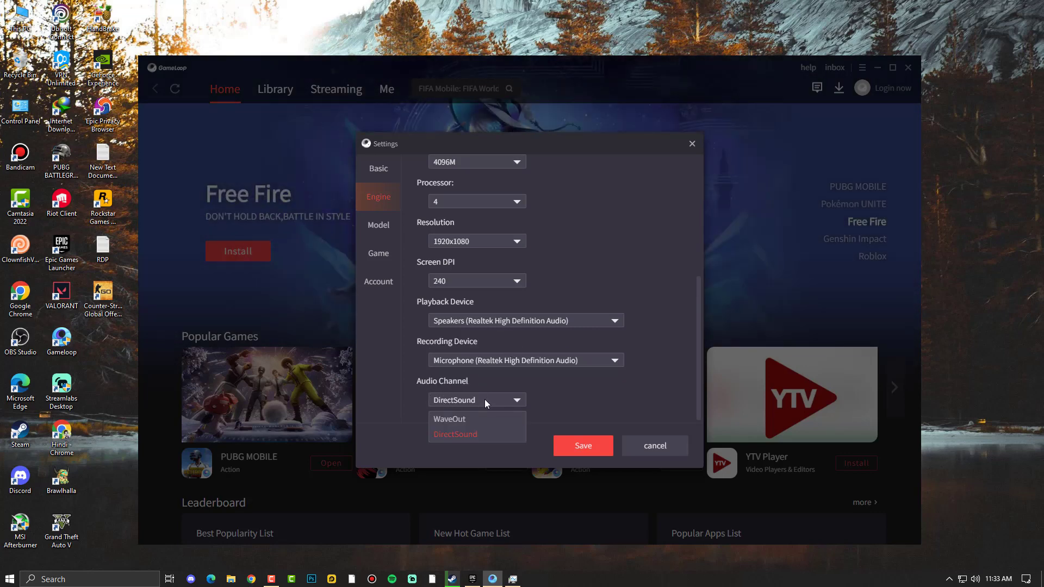
{"action": "left_click", "coordinate": [484, 399]}
{"action": "left_click", "coordinate": [478, 396]}
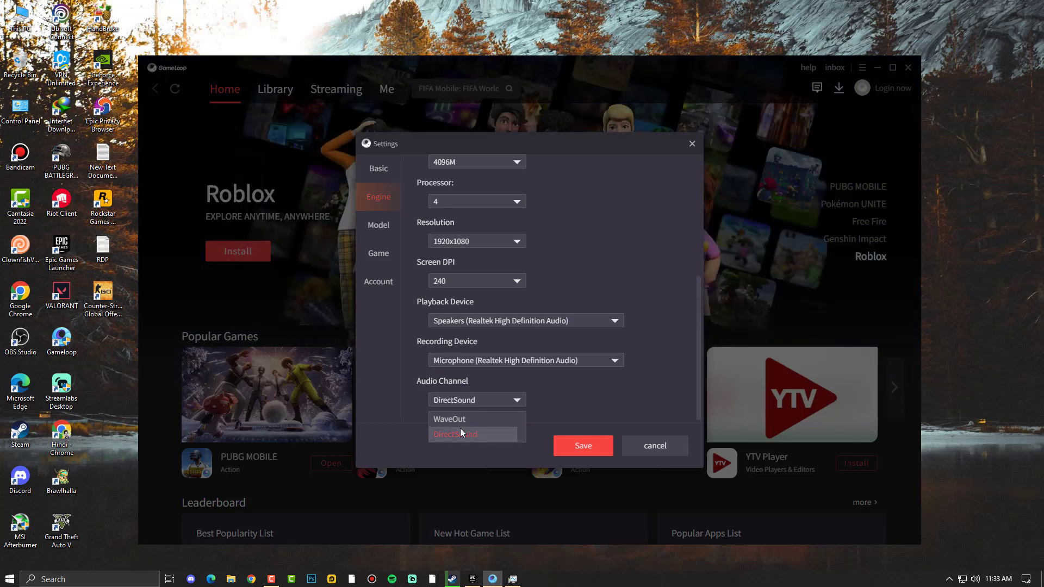
{"action": "left_click", "coordinate": [467, 433]}
Keep Samsung Galaxy S20 Ultra as the phone model, then review the PUBG MOBILE display and account sections.
{"action": "left_click", "coordinate": [384, 228]}
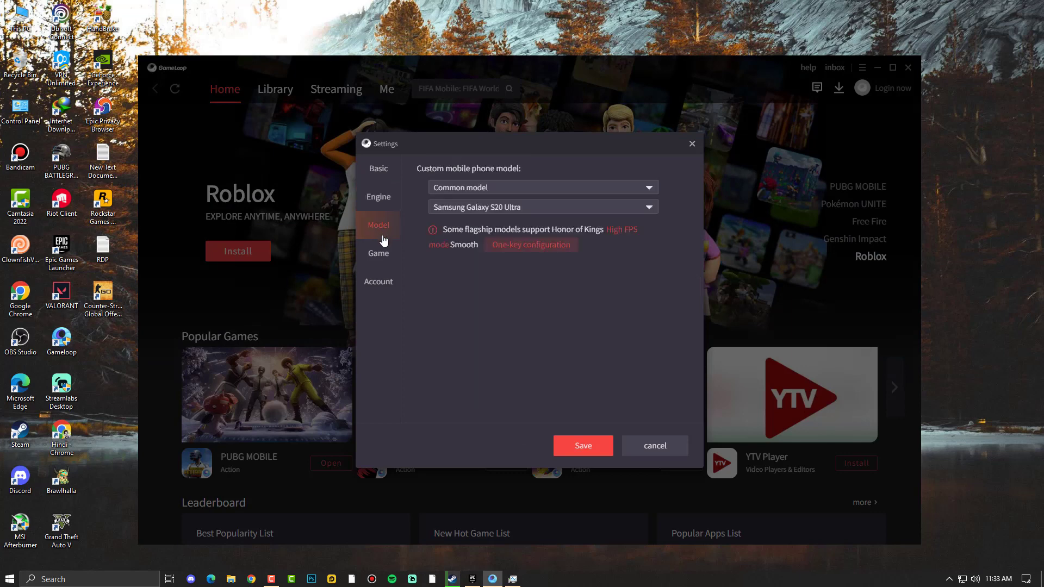
{"action": "left_click", "coordinate": [378, 254]}
{"action": "left_click", "coordinate": [379, 228]}
{"action": "left_click", "coordinate": [478, 208]}
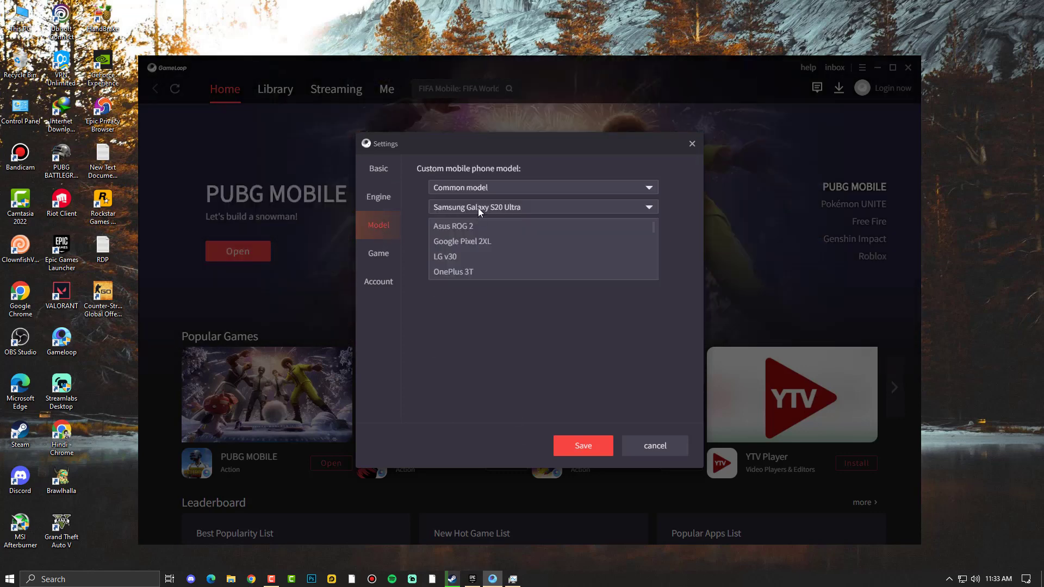
{"action": "scroll", "coordinate": [490, 256], "scroll_direction": "down", "scroll_amount": 2}
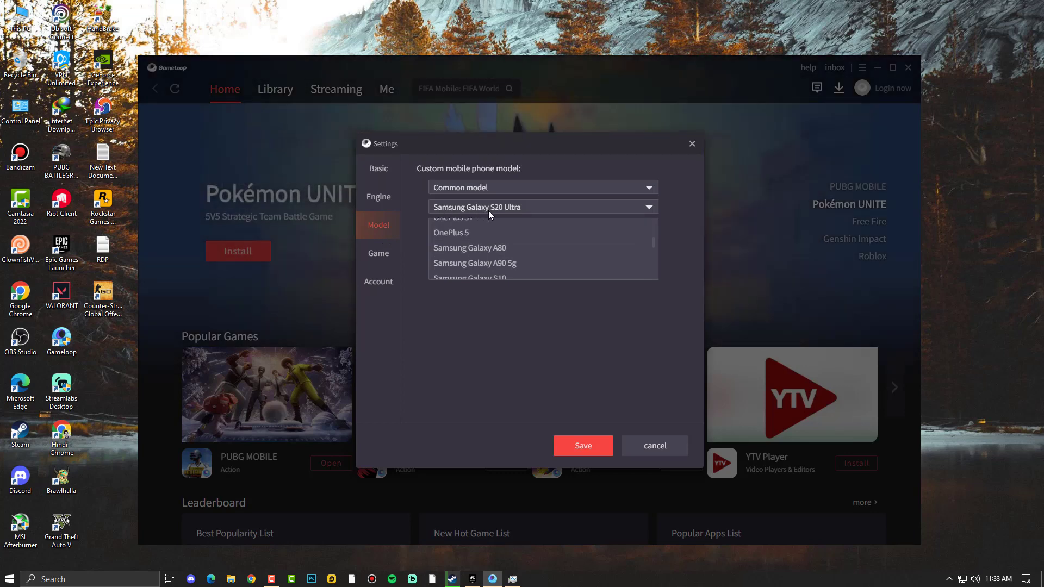
{"action": "scroll", "coordinate": [506, 261], "scroll_direction": "down", "scroll_amount": 1}
{"action": "scroll", "coordinate": [481, 259], "scroll_direction": "down", "scroll_amount": 2}
{"action": "scroll", "coordinate": [484, 261], "scroll_direction": "up", "scroll_amount": 2}
{"action": "scroll", "coordinate": [492, 259], "scroll_direction": "down", "scroll_amount": 1}
{"action": "left_click", "coordinate": [501, 267]}
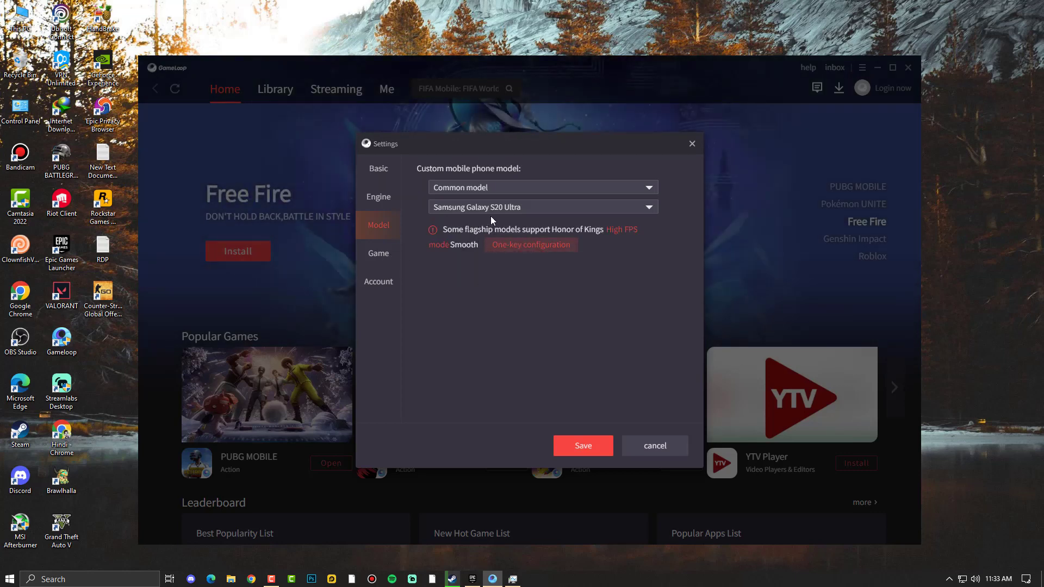
{"action": "left_click", "coordinate": [378, 253]}
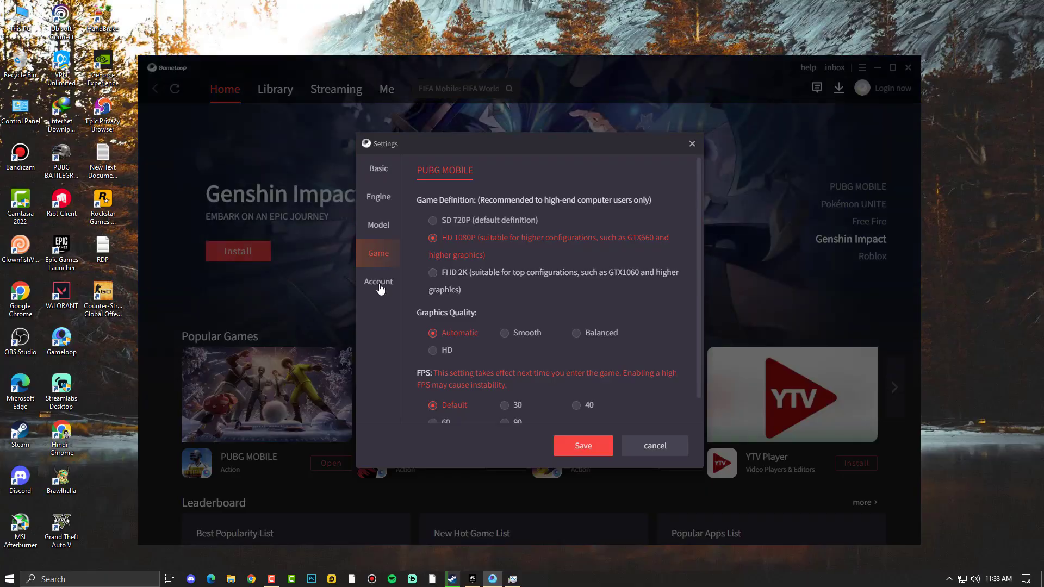
{"action": "left_click", "coordinate": [379, 282]}
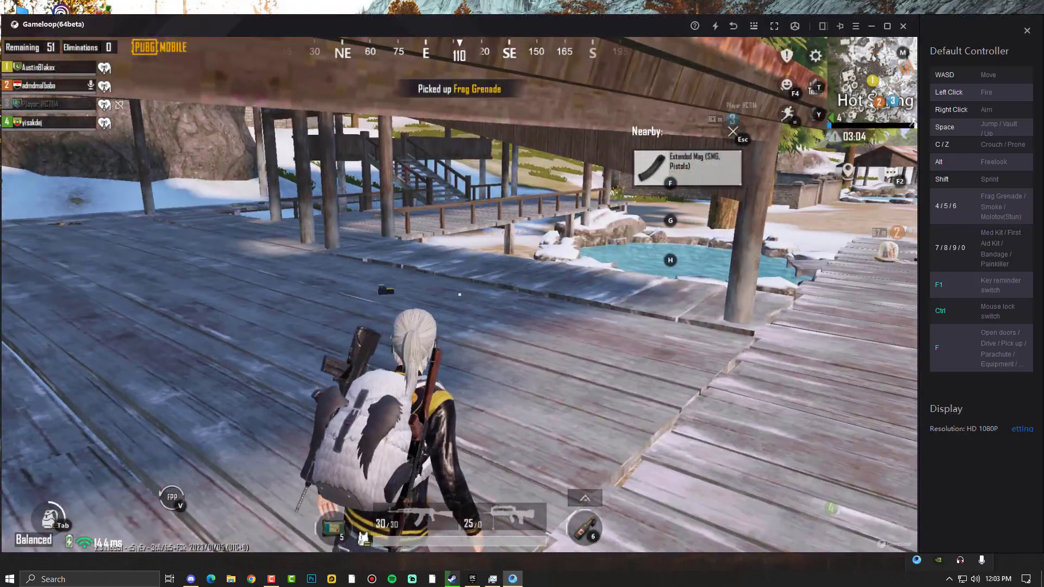
Move along the dock out from under the roof and pick up a First Aid Kit.
{"action": "key", "text": "w"}
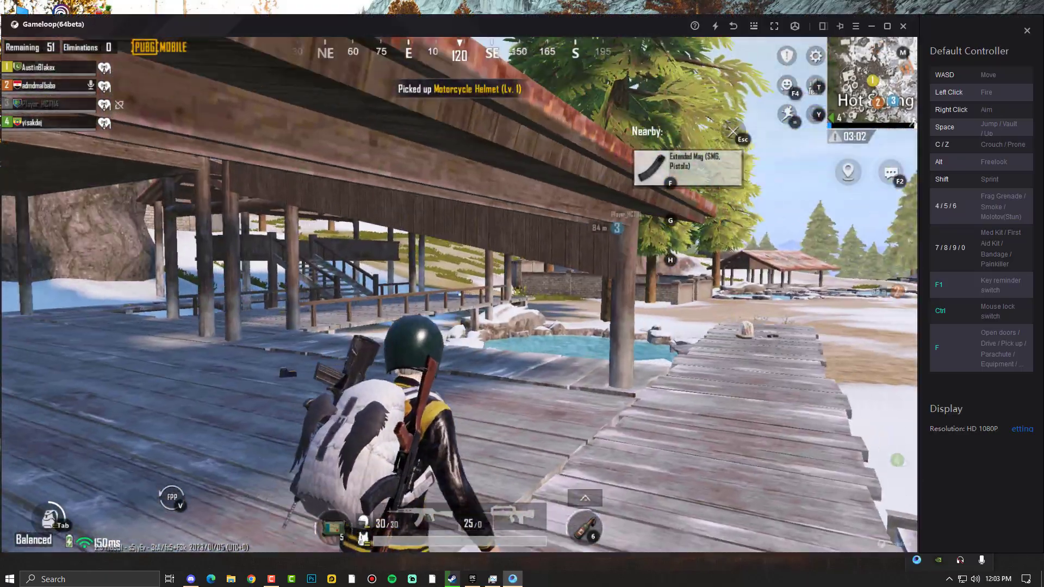
{"action": "key", "text": "w"}
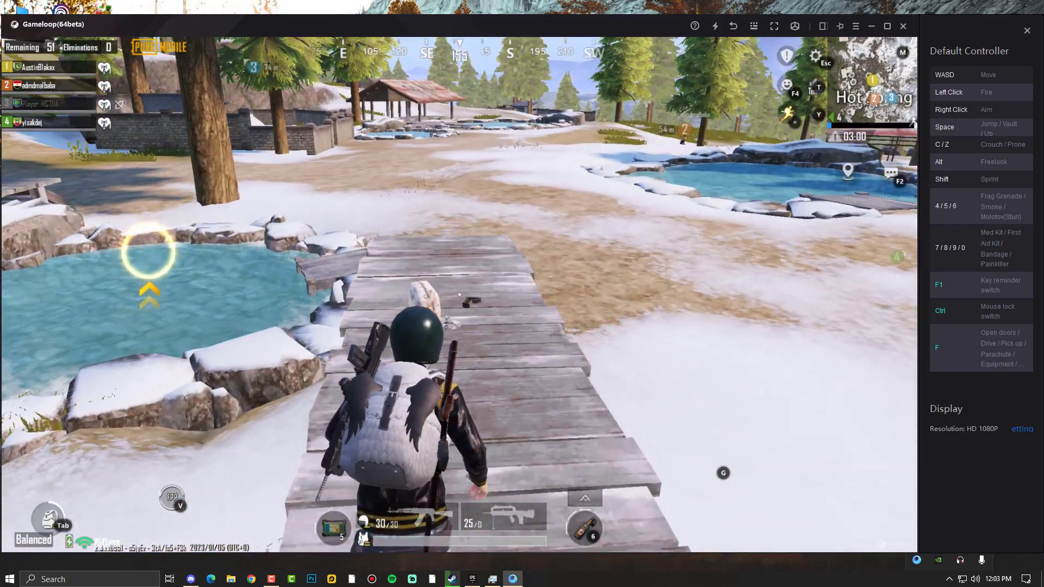
{"action": "key", "text": "w"}
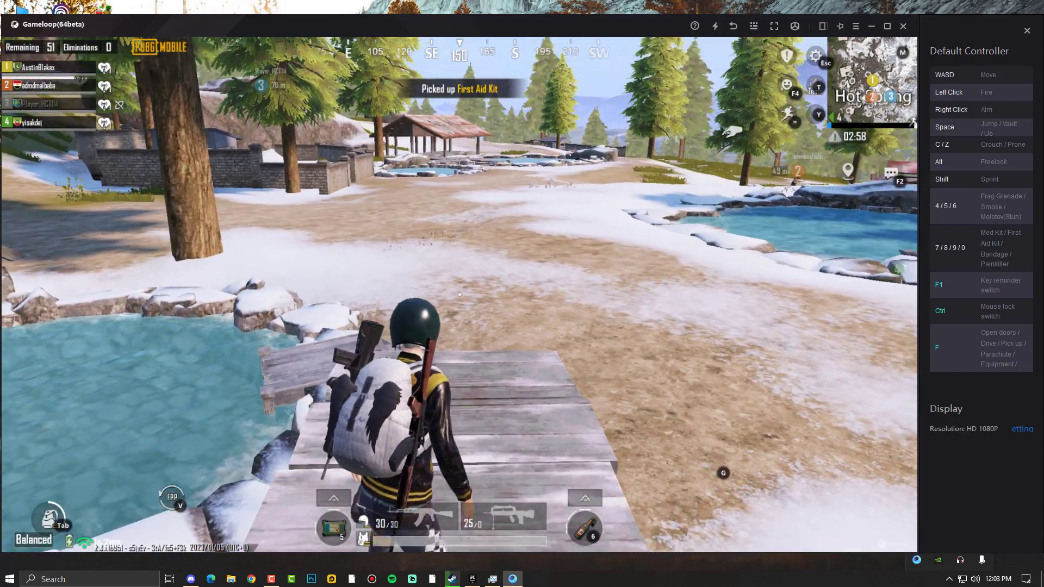
Lower TPP No Scope and Red Dot camera sensitivity to 10%, then resume running across the snow.
{"action": "key", "text": "Escape"}
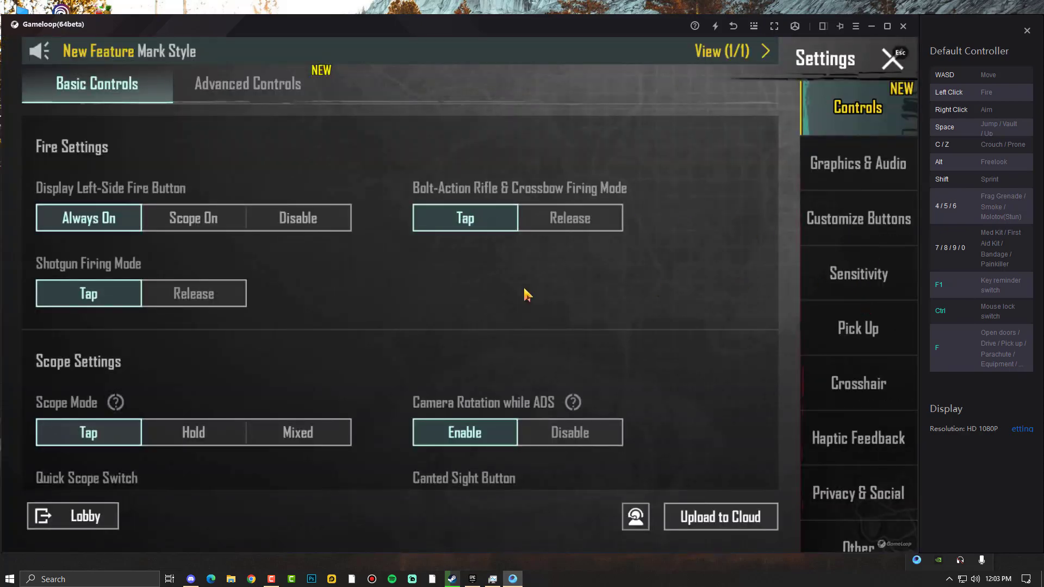
{"action": "key", "text": "Tab"}
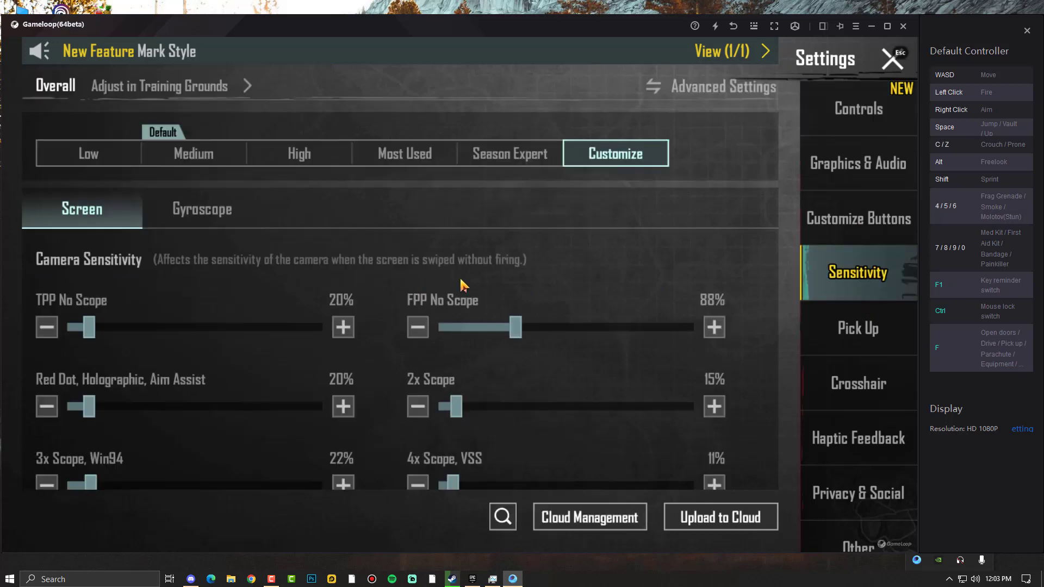
{"action": "left_click", "coordinate": [46, 328]}
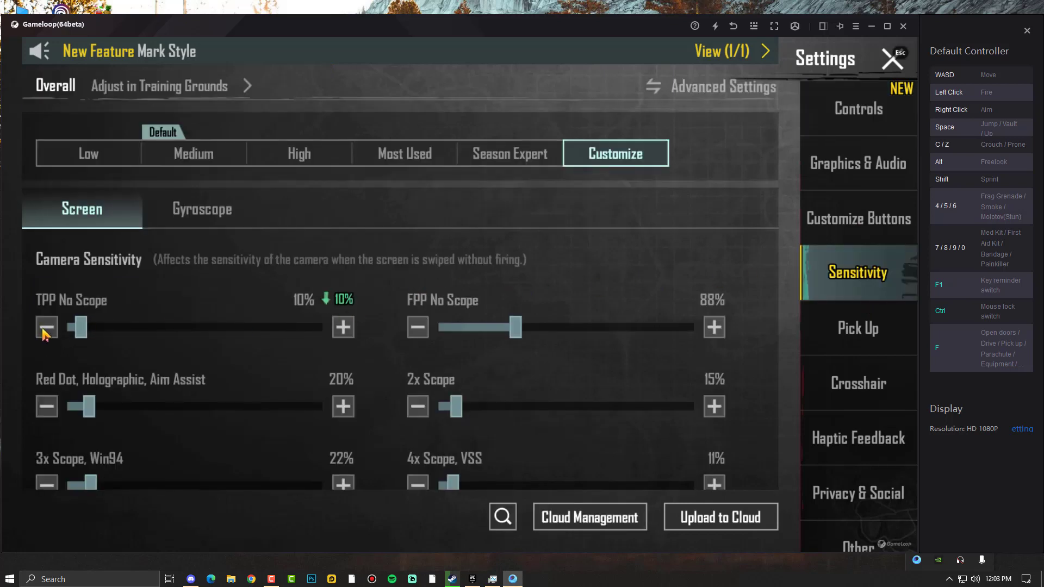
{"action": "left_click_drag", "start_coordinate": [252, 369], "coordinate": [266, 270]}
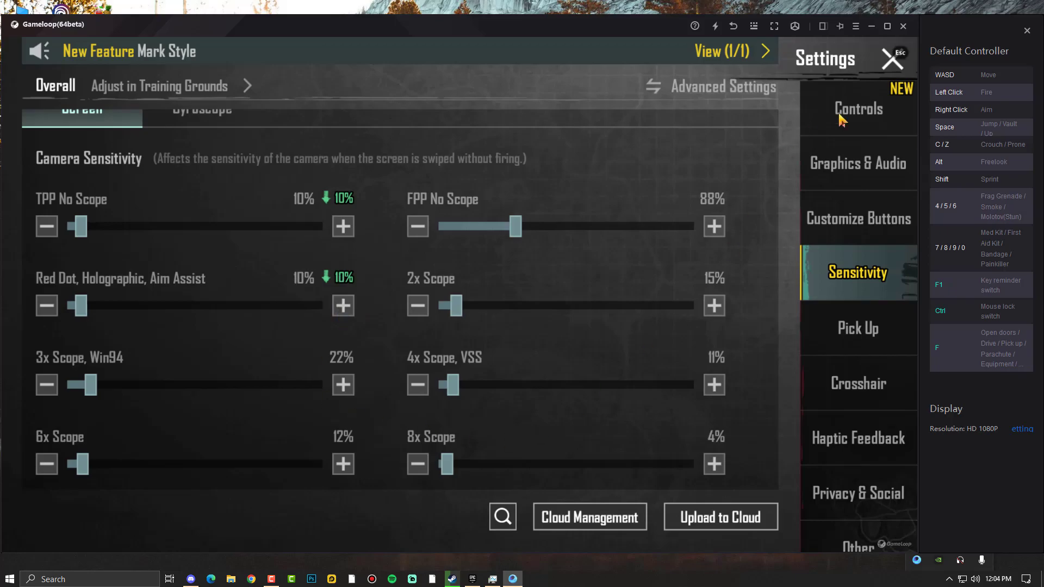
{"action": "left_click", "coordinate": [891, 60]}
{"action": "key", "text": "w"}
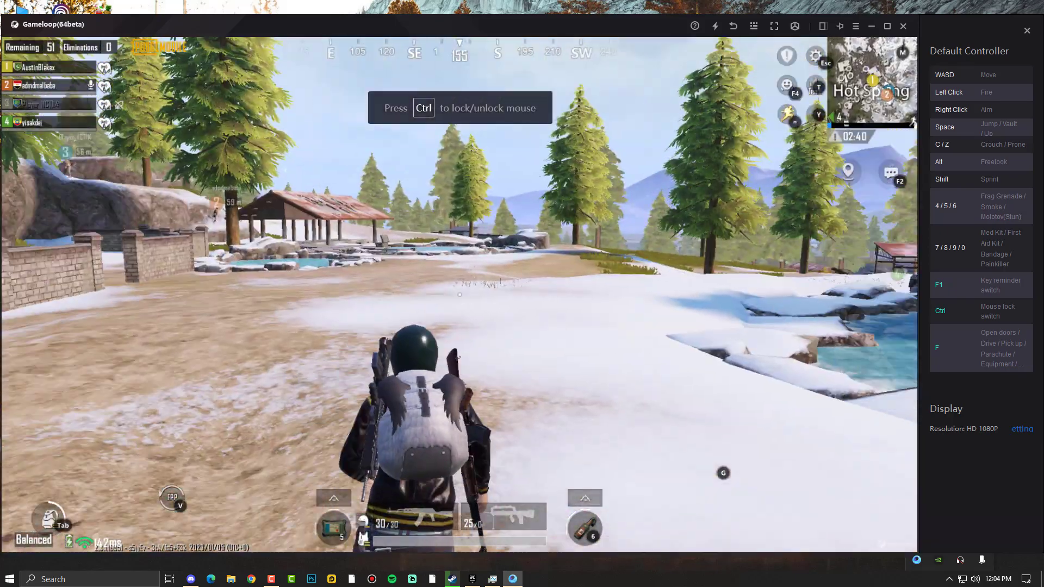
Draw the rifle, aim through its scope, then drop the AKM's scope on the ground from the backpack.
{"action": "key", "text": "1"}
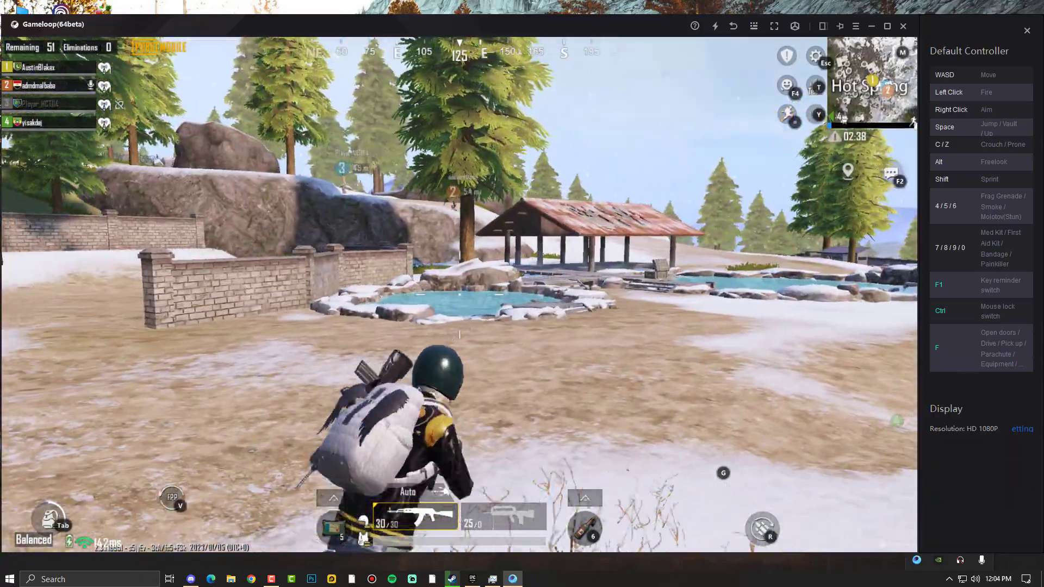
{"action": "right_click", "coordinate": [459, 294]}
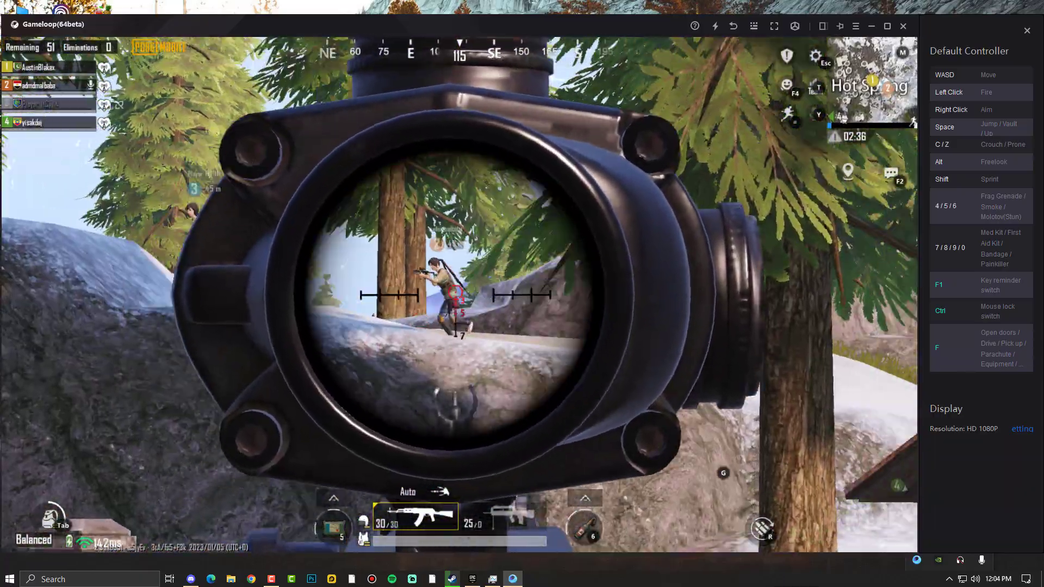
{"action": "key", "text": "Tab"}
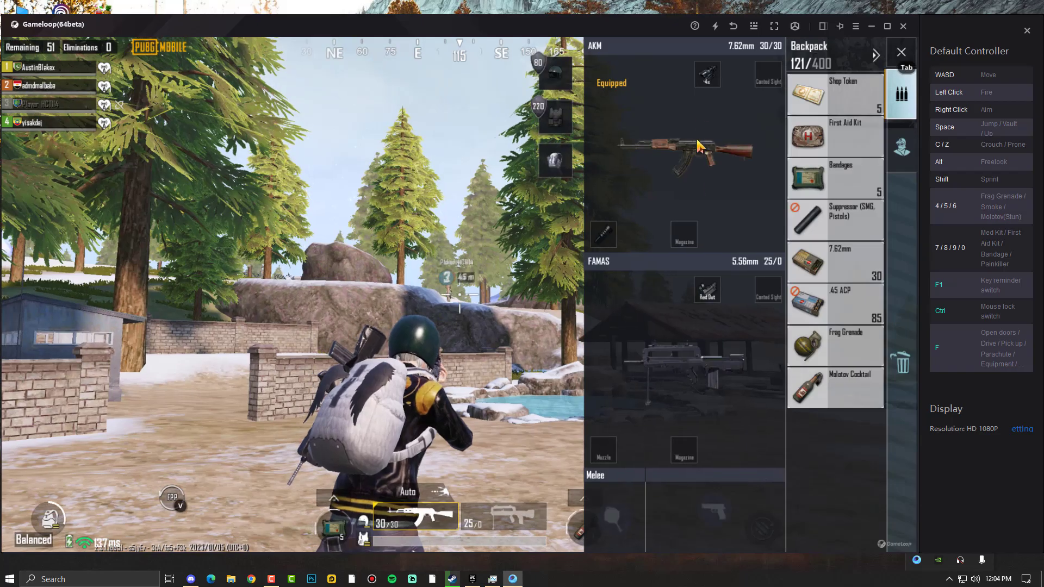
{"action": "left_click_drag", "start_coordinate": [707, 74], "coordinate": [710, 305]}
{"action": "key", "text": "Tab"}
Aim down the red-dot sight, stop aiming, and bring up the in-game settings.
{"action": "key", "text": "ctrl"}
{"action": "right_click", "coordinate": [460, 295]}
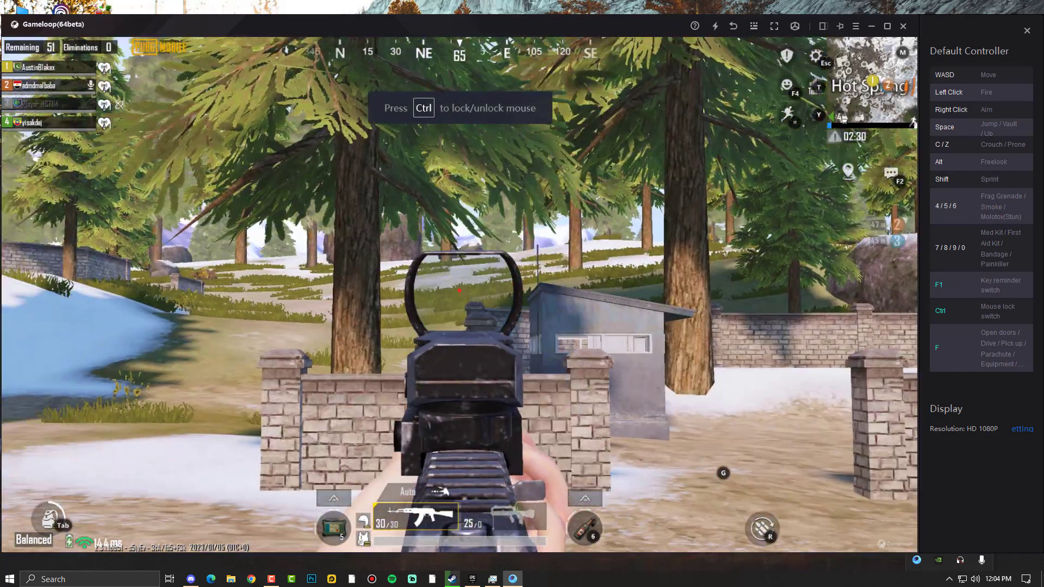
{"action": "right_click", "coordinate": [460, 294]}
{"action": "key", "text": "Escape"}
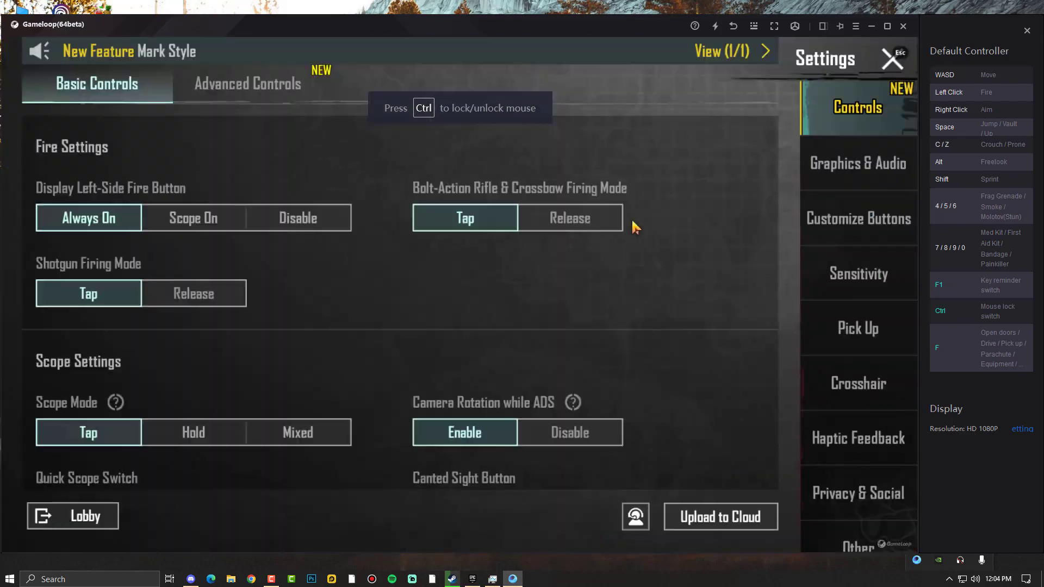
Reset the custom button layout to default, save it and exit the layout editor.
{"action": "left_click", "coordinate": [864, 293]}
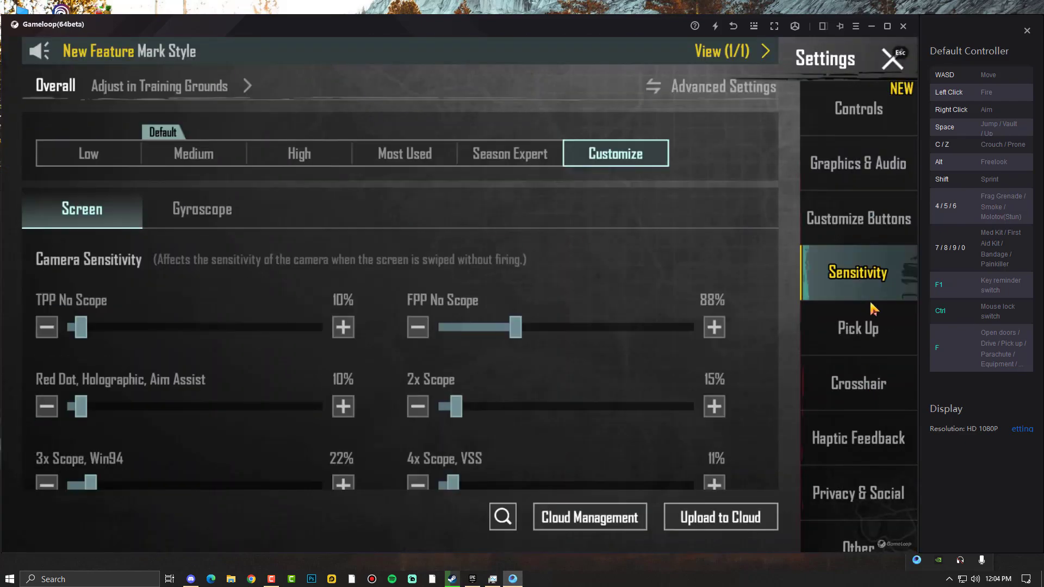
{"action": "left_click", "coordinate": [883, 224]}
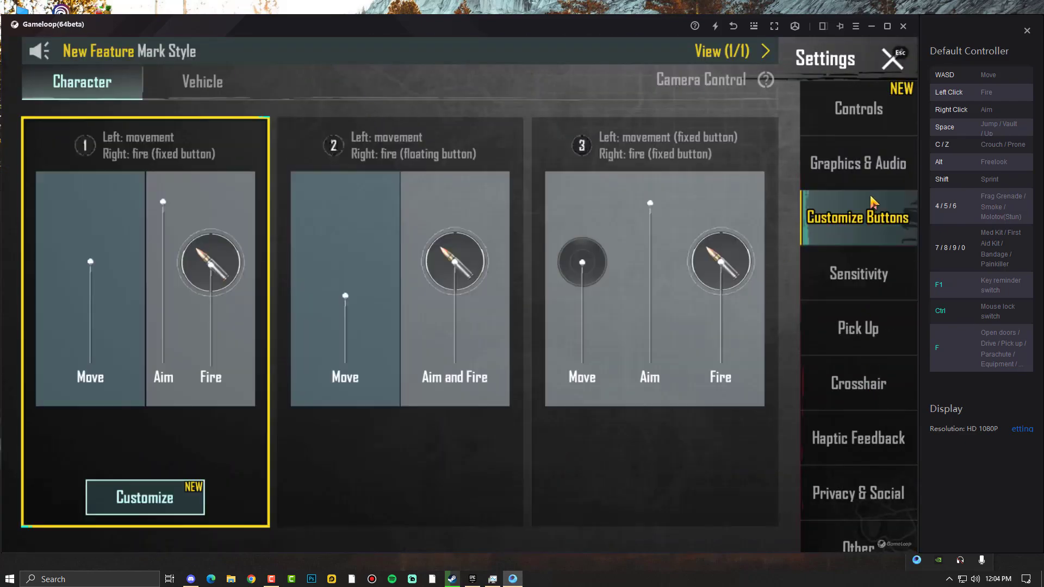
{"action": "left_click", "coordinate": [163, 511]}
{"action": "left_click", "coordinate": [468, 86]}
{"action": "left_click", "coordinate": [525, 380]}
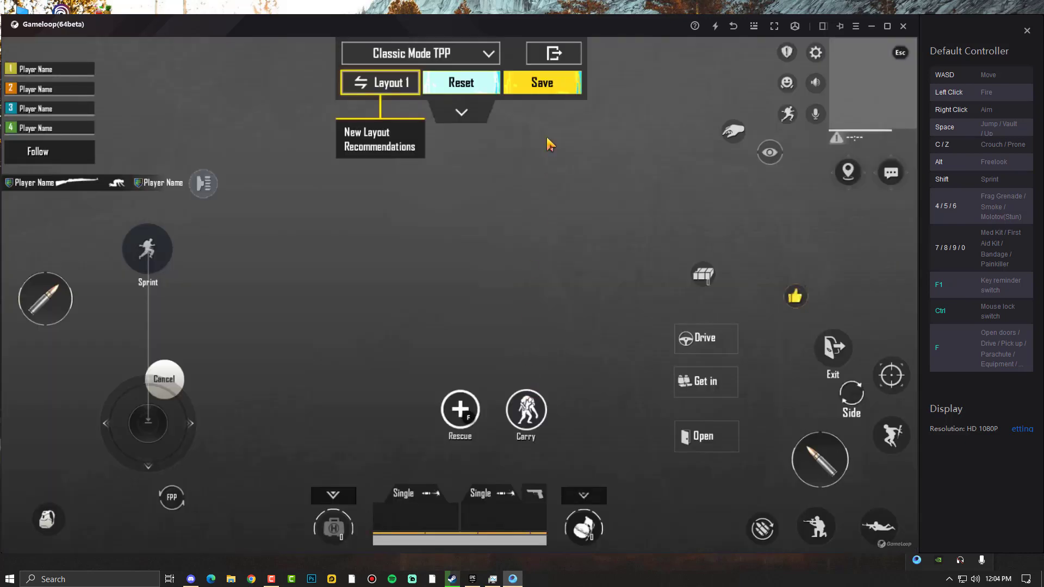
{"action": "left_click", "coordinate": [532, 94]}
{"action": "left_click", "coordinate": [558, 50]}
Enable Quick Scope Switch, Peek and Peek & Open Scope, set Lean Mode to Hold, and close settings.
{"action": "left_click", "coordinate": [866, 123]}
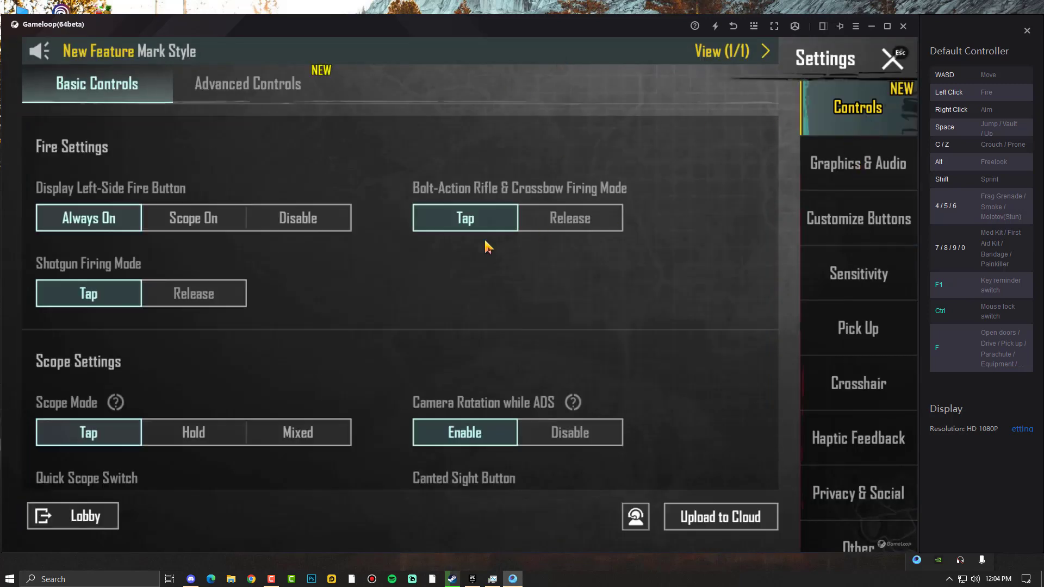
{"action": "scroll", "coordinate": [317, 214], "scroll_direction": "down", "scroll_amount": 3}
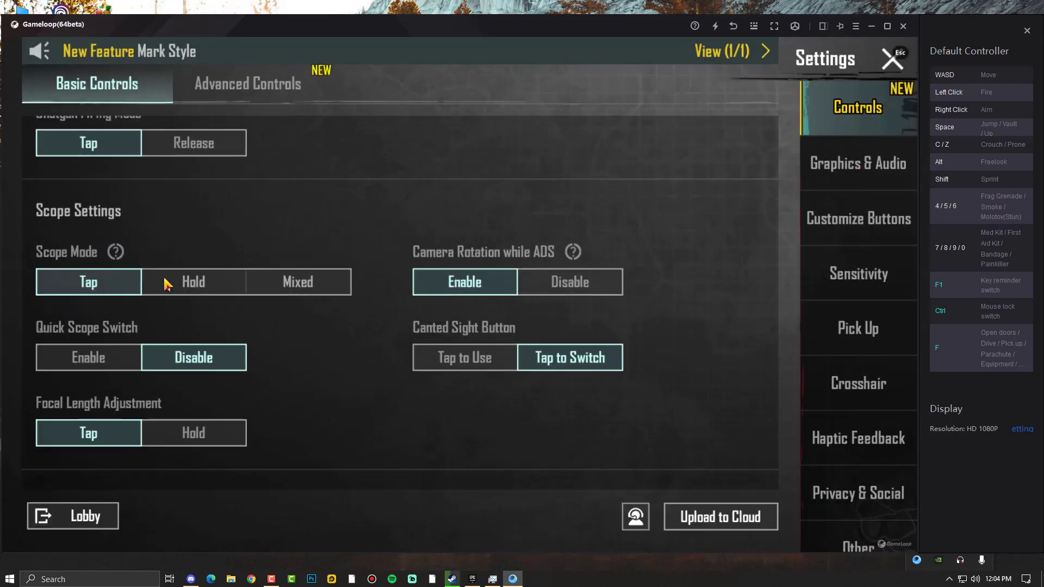
{"action": "left_click", "coordinate": [108, 363]}
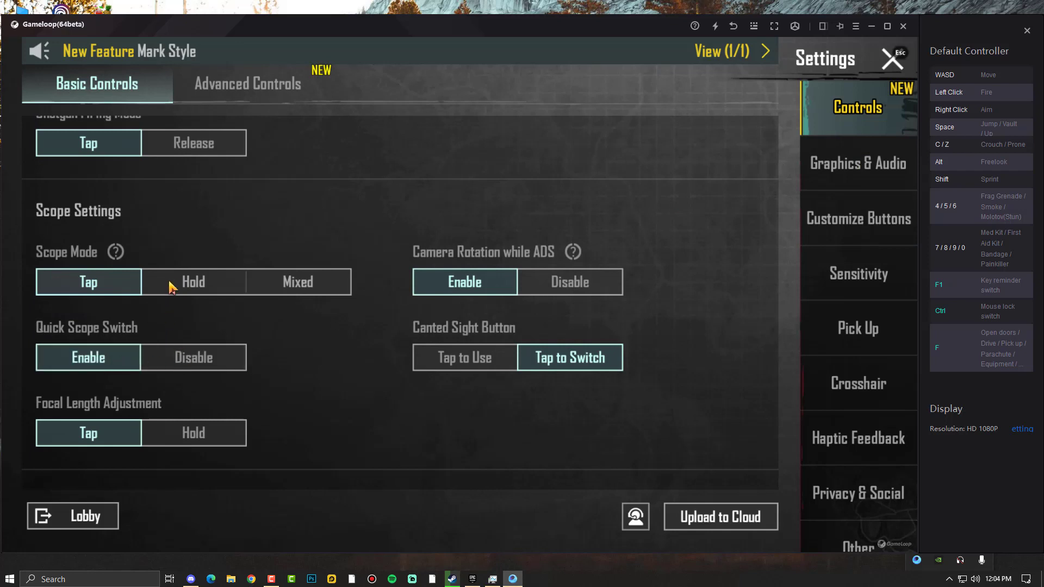
{"action": "scroll", "coordinate": [196, 396], "scroll_direction": "down", "scroll_amount": 2}
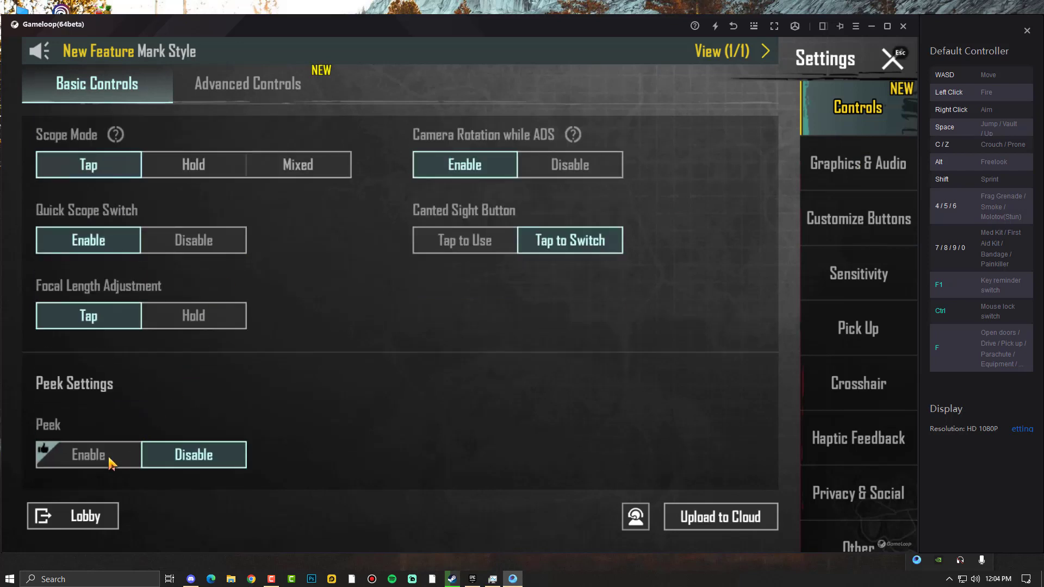
{"action": "left_click", "coordinate": [109, 460]}
{"action": "scroll", "coordinate": [260, 417], "scroll_direction": "down", "scroll_amount": 3}
{"action": "left_click", "coordinate": [185, 379]}
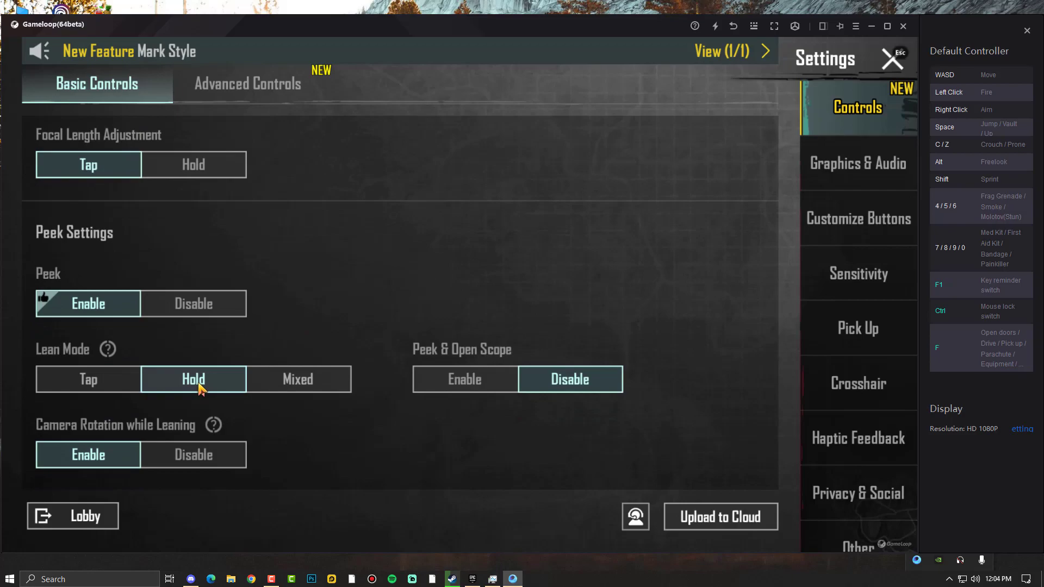
{"action": "left_click", "coordinate": [460, 383]}
{"action": "left_click", "coordinate": [892, 61]}
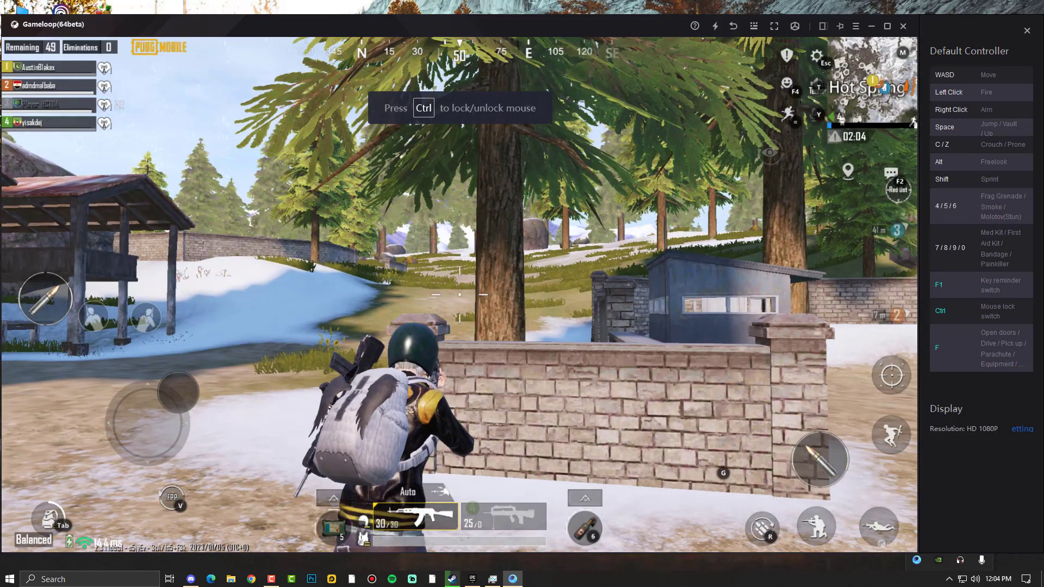
Walk forward along the brick wall toward the rock.
{"action": "key", "text": "w"}
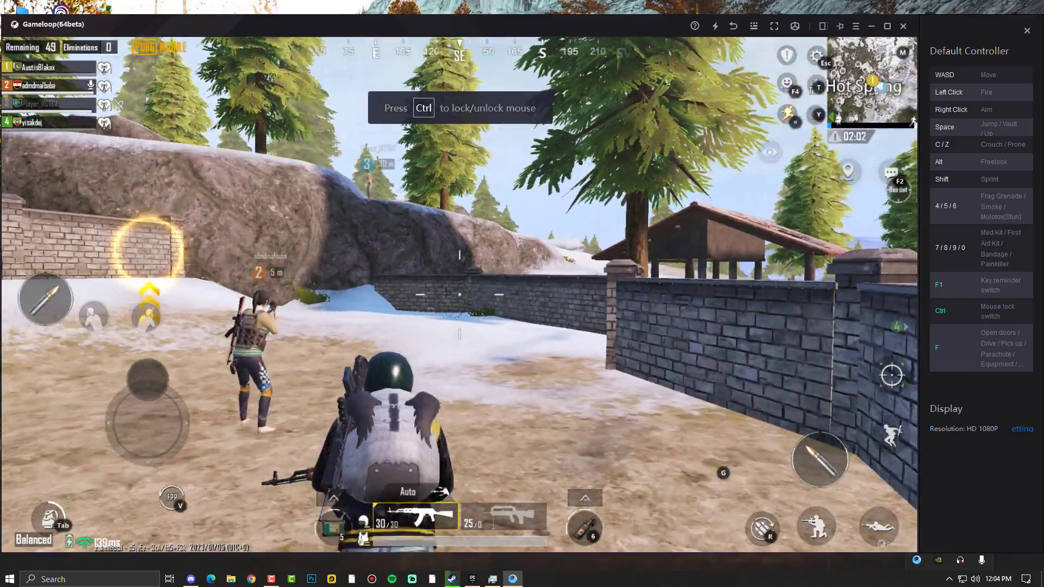
{"action": "key", "text": "w"}
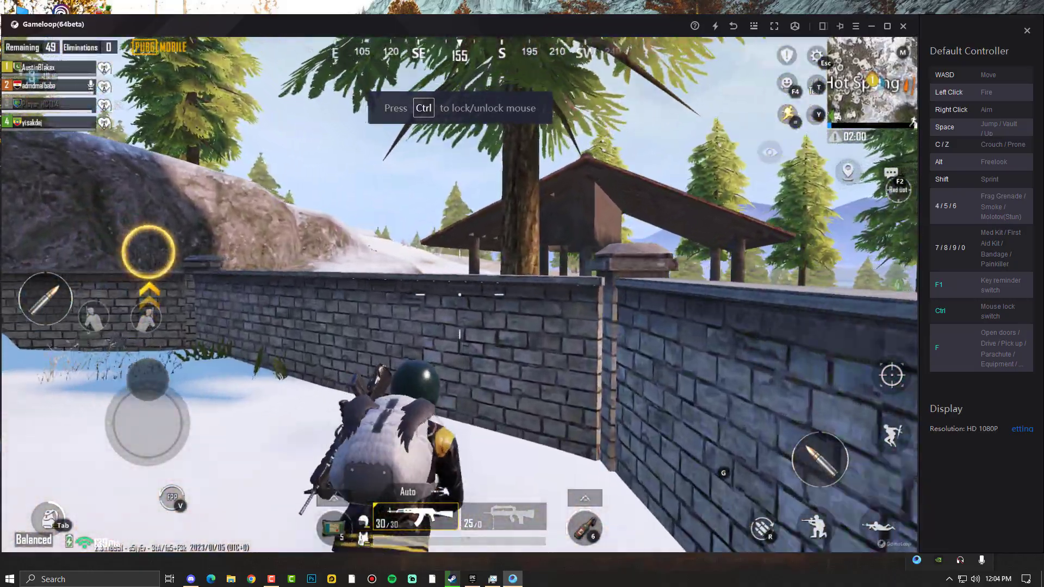
{"action": "key", "text": "w"}
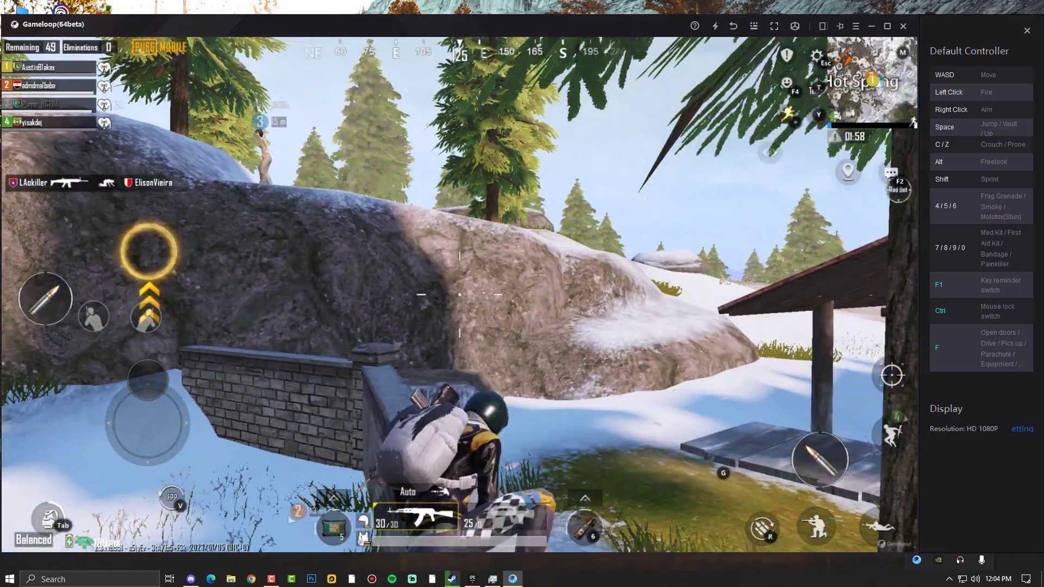